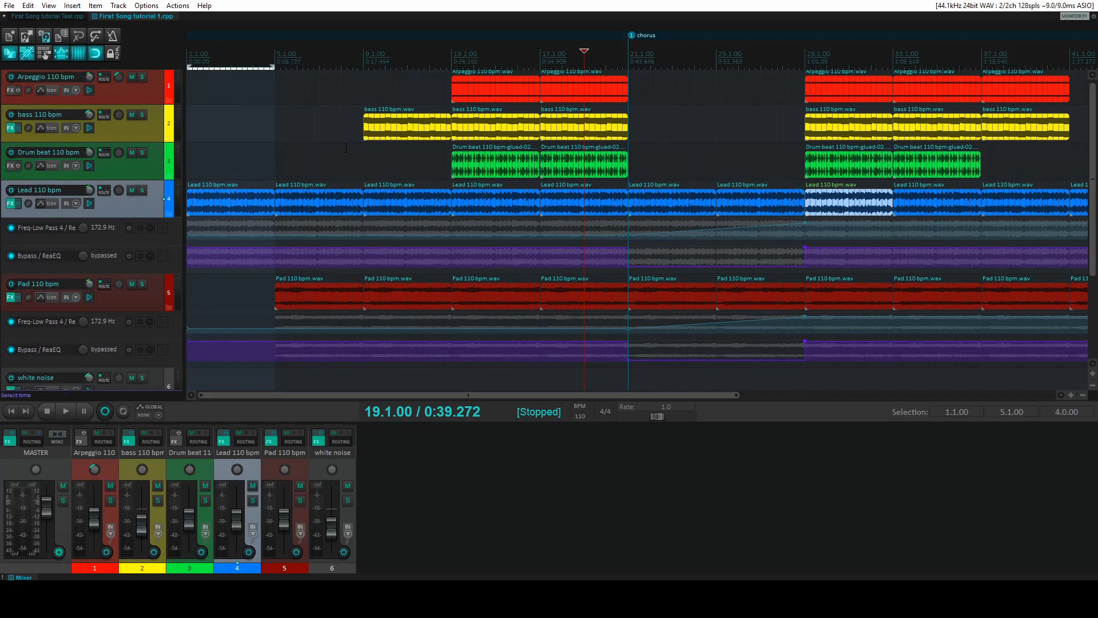
Insert a new track and move it to the end of the track list, below the white noise track and its envelopes.
left_click_drag(1095, 152, 1097, 149)
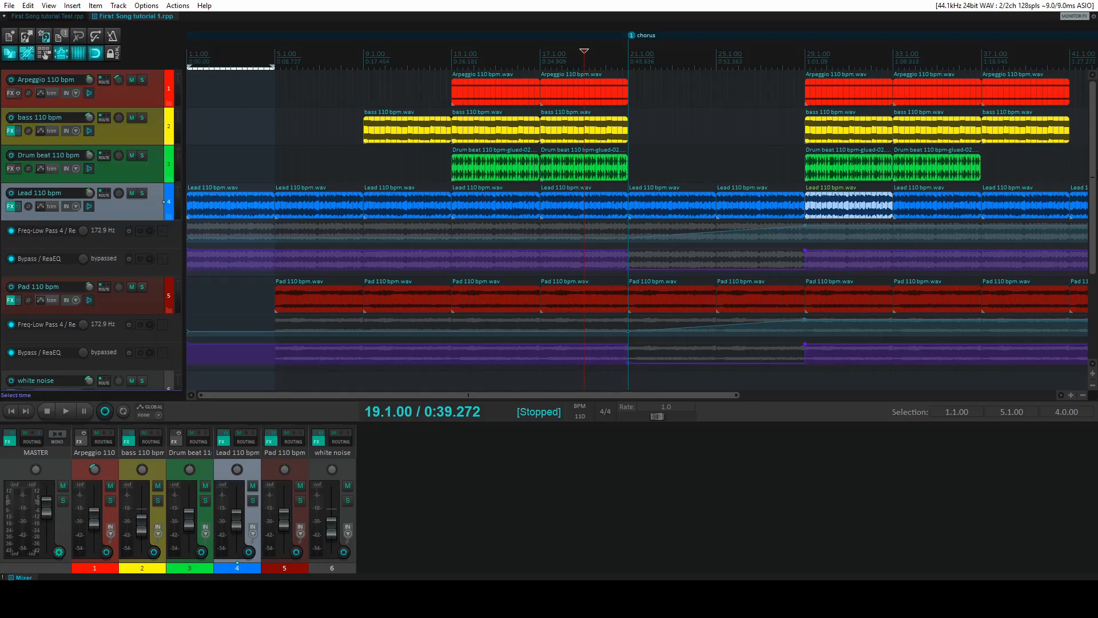
left_click_drag(1096, 165, 1096, 250)
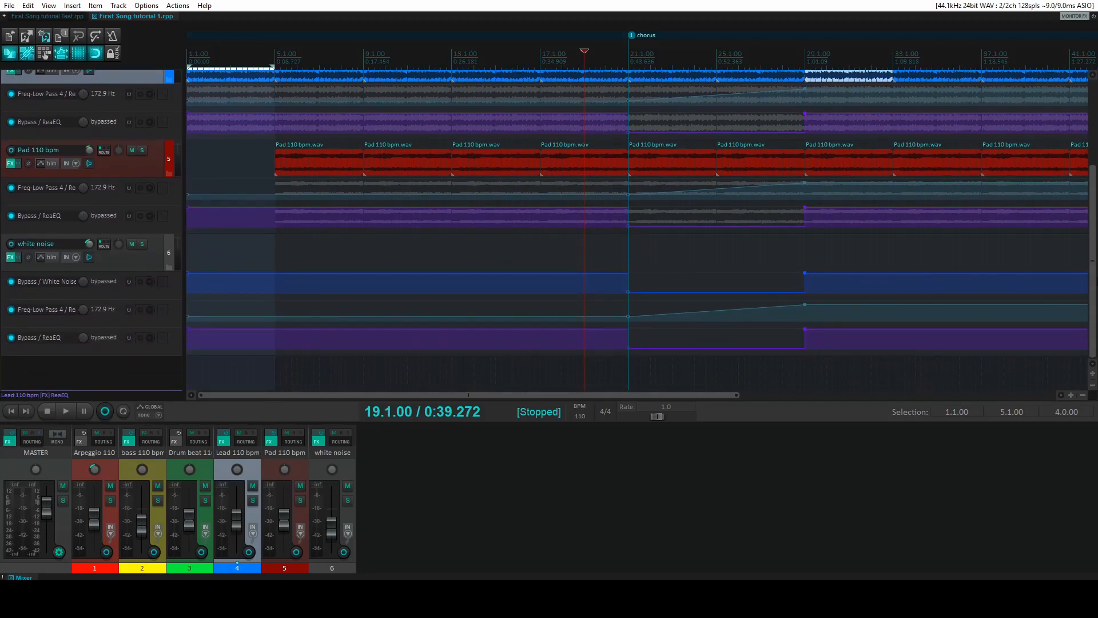
left_click_drag(1097, 282, 1097, 252)
left_click(118, 5)
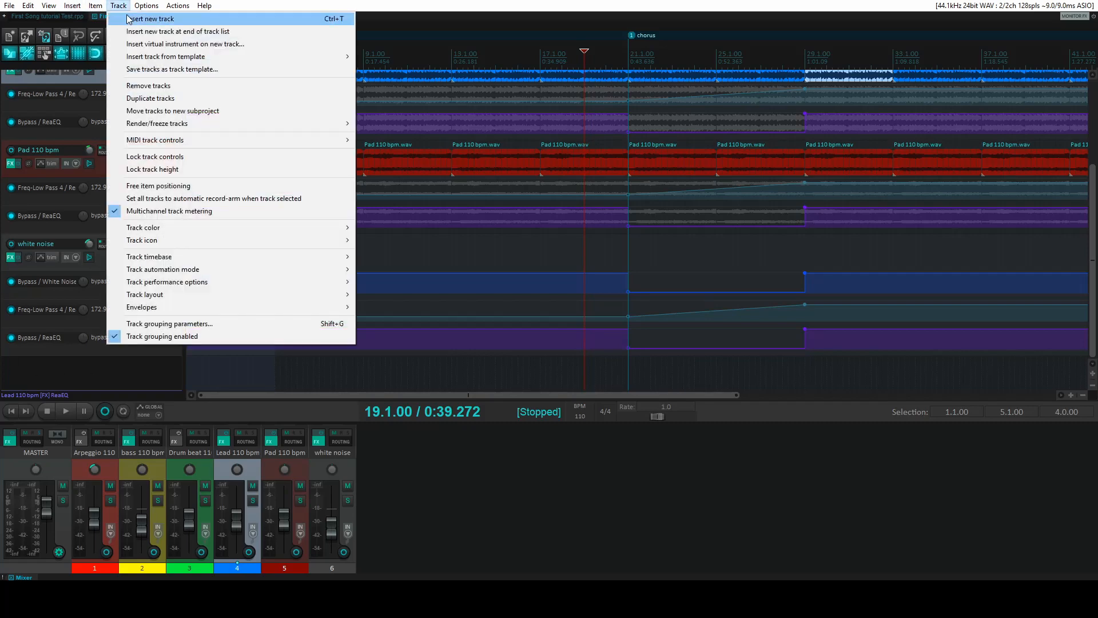
left_click(150, 19)
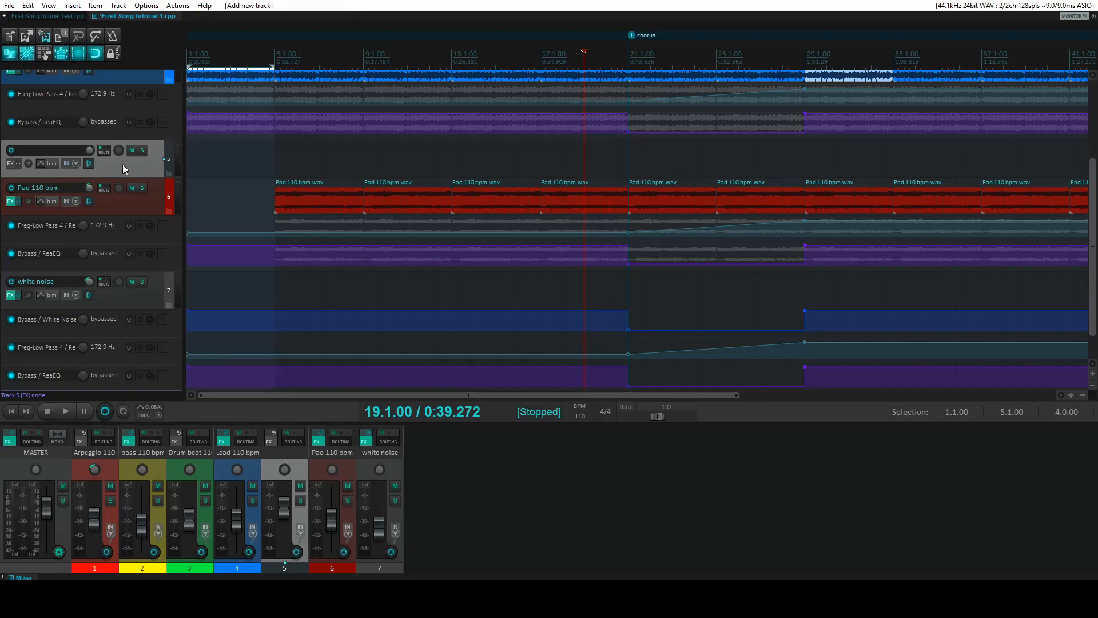
left_click_drag(127, 174, 109, 386)
Name the new, empty track "reverb".
double_click(54, 324)
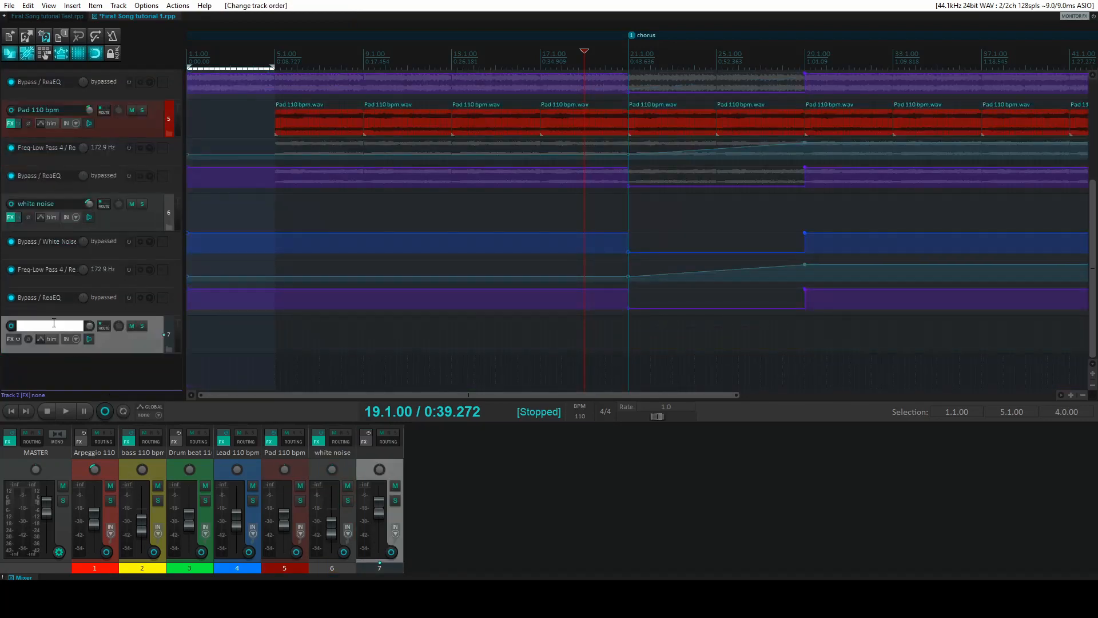
type("reverb")
key("Return")
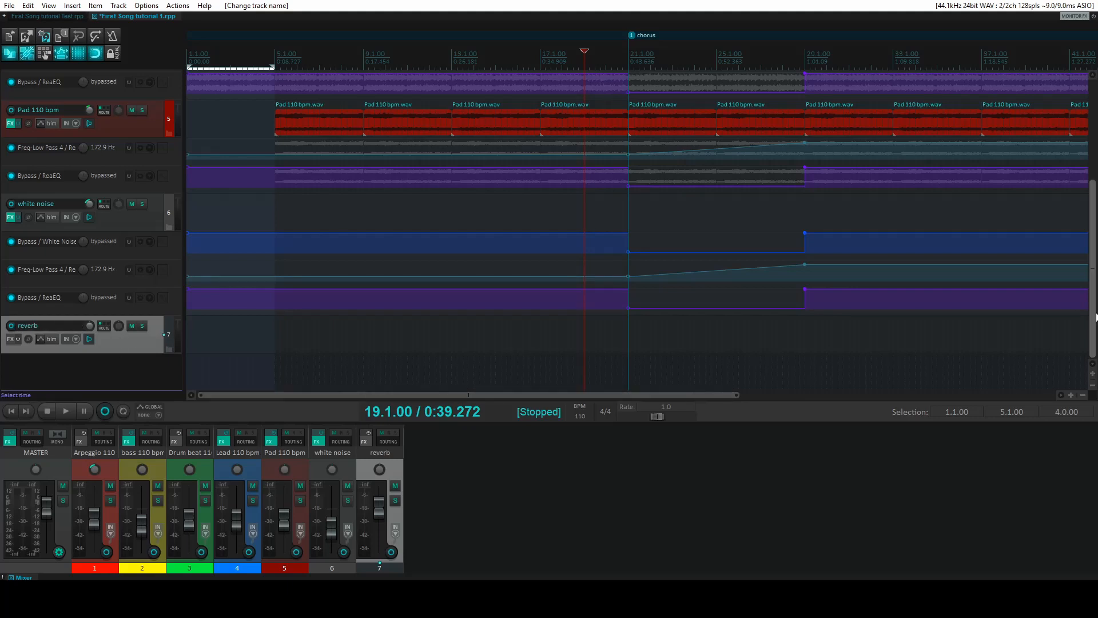
Filter the plugin list for "reaver" and add the ReaVerbate (Cockos) effect to the reverb track.
scroll(629, 229, "up", 3)
scroll(120, 361, "up", 2)
scroll(120, 361, "down", 5)
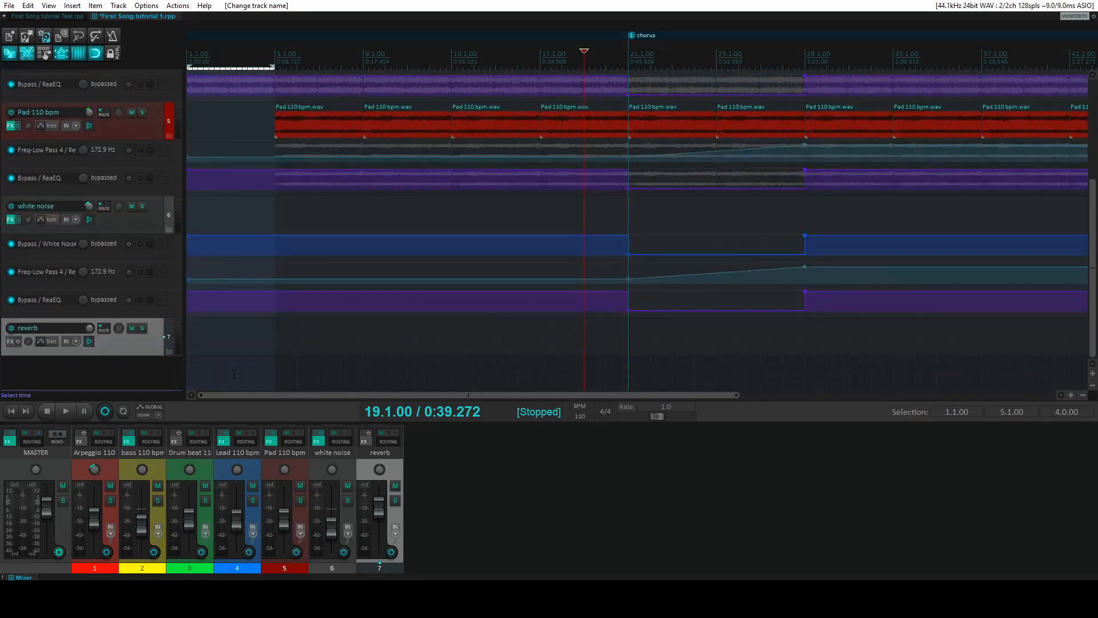
left_click(11, 343)
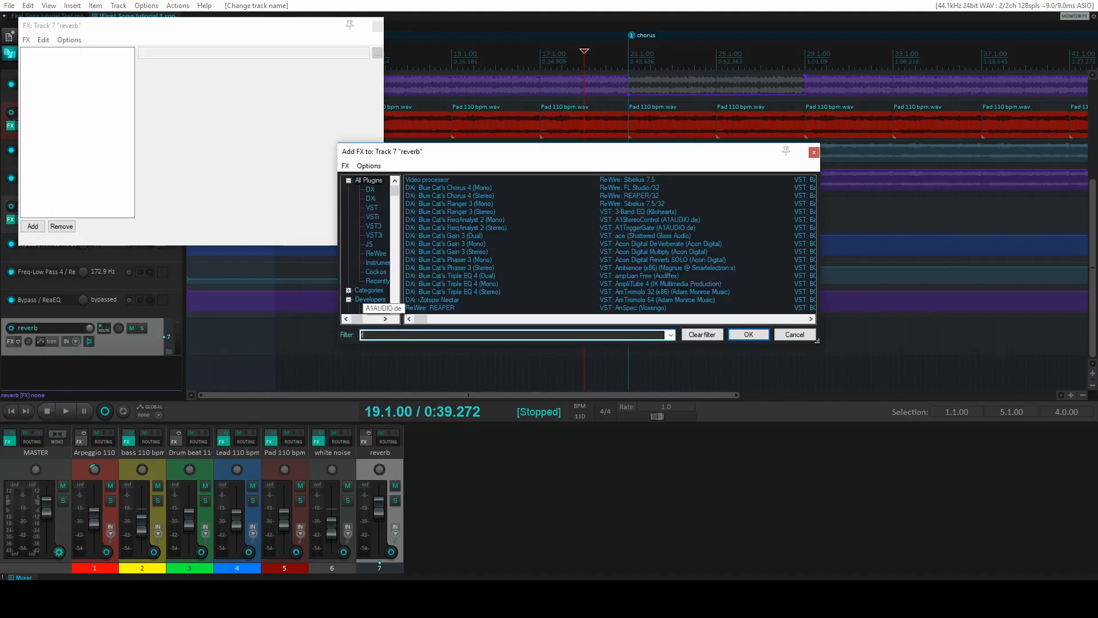
type("reaver")
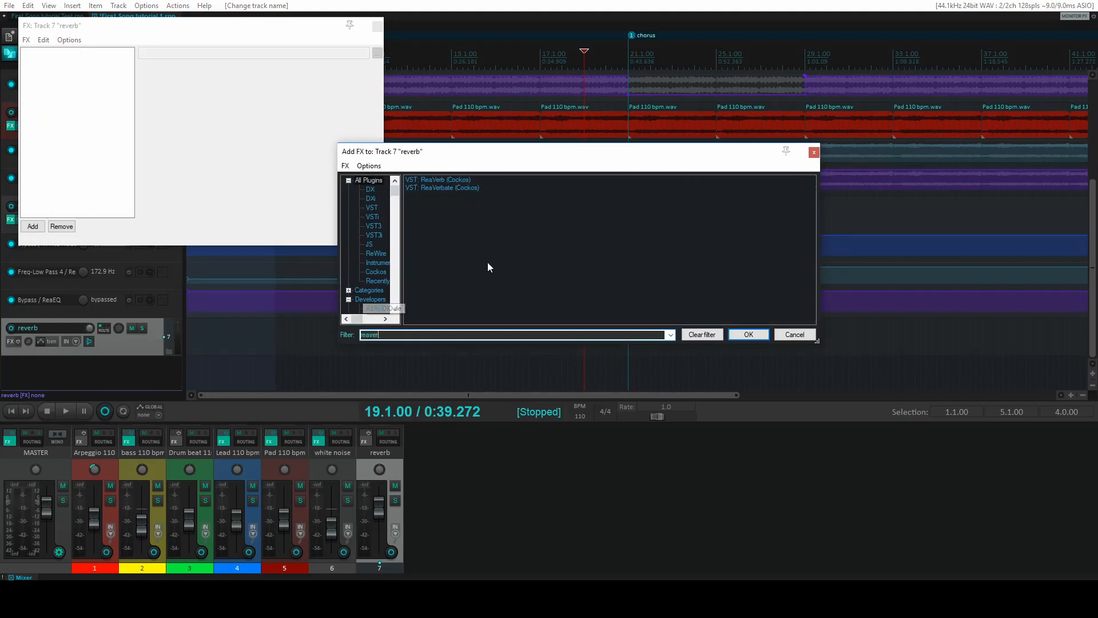
left_click(438, 189)
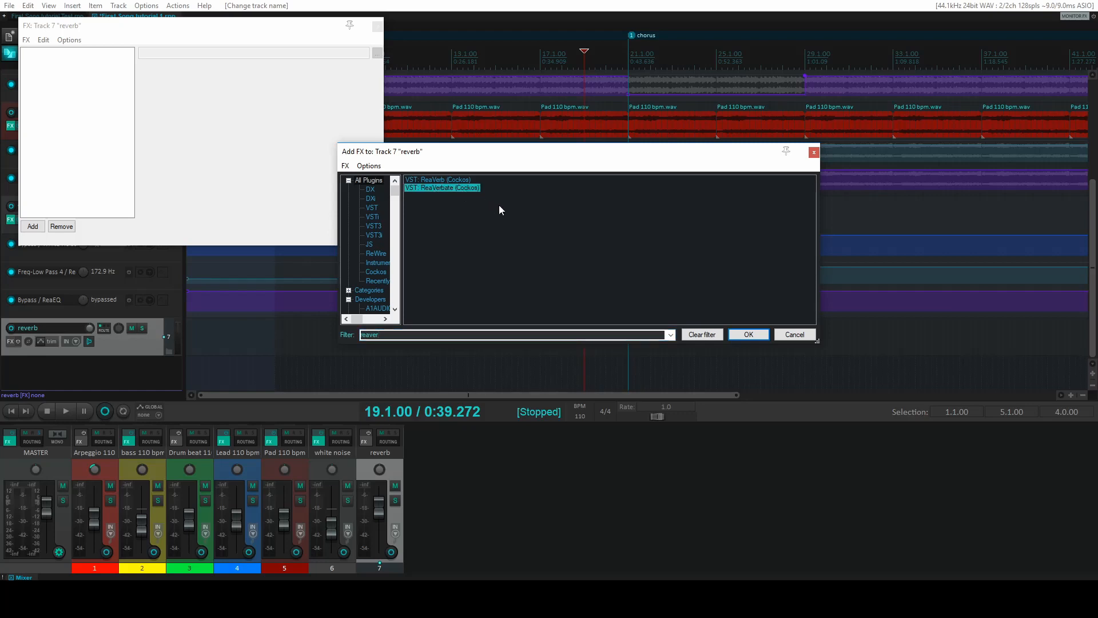
left_click(761, 335)
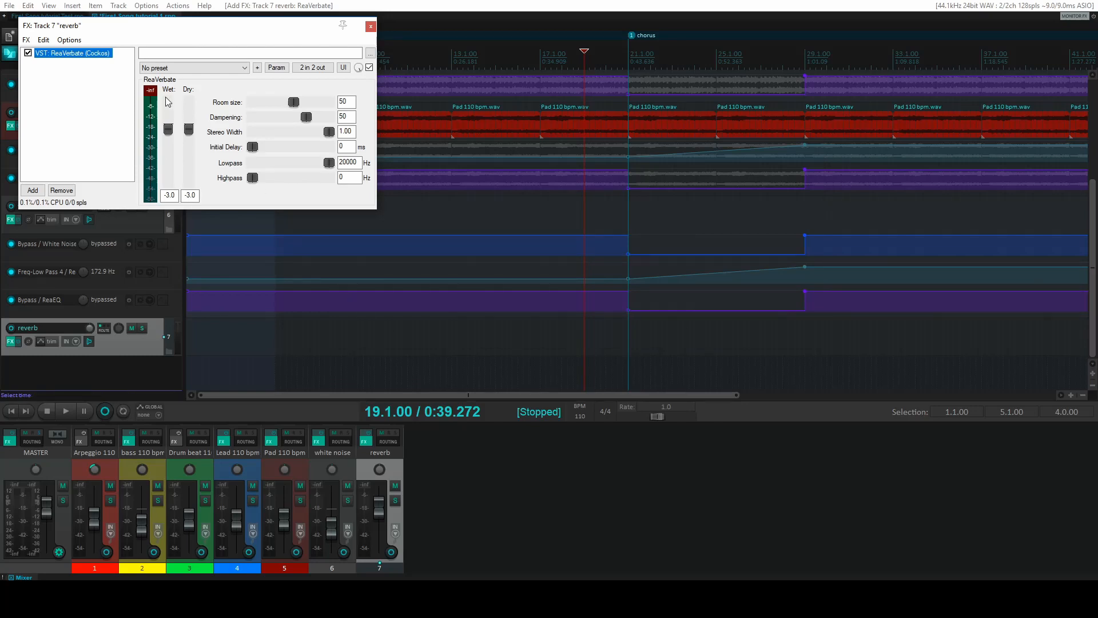
Set ReaVerbate's dry level to -inf and close the reverb track's effects window.
left_click_drag(235, 25, 342, 122)
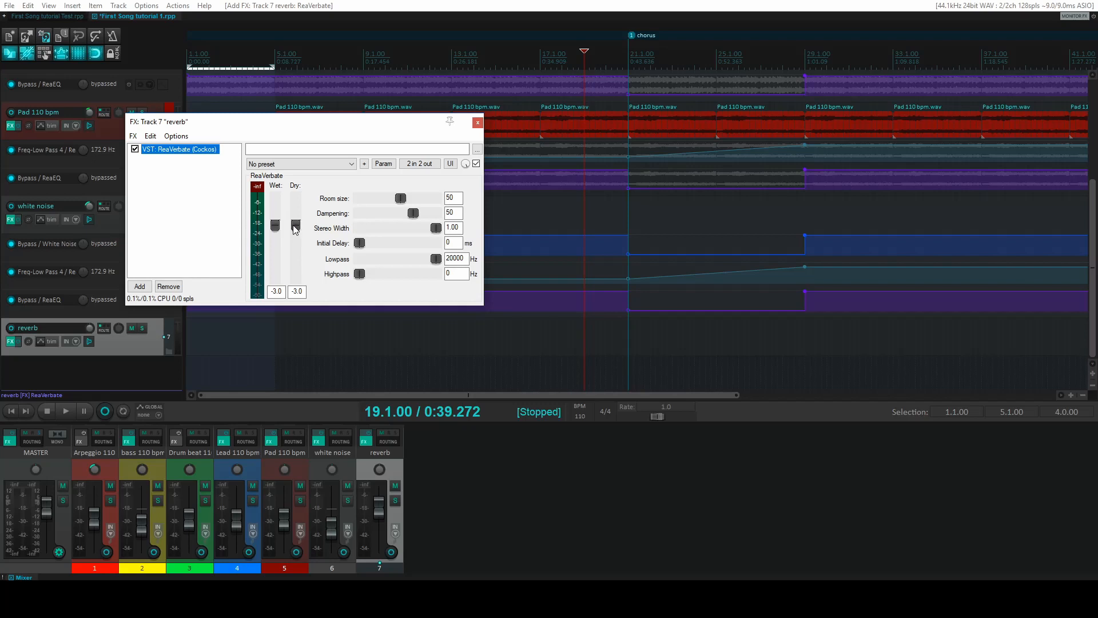
left_click_drag(295, 227, 297, 310)
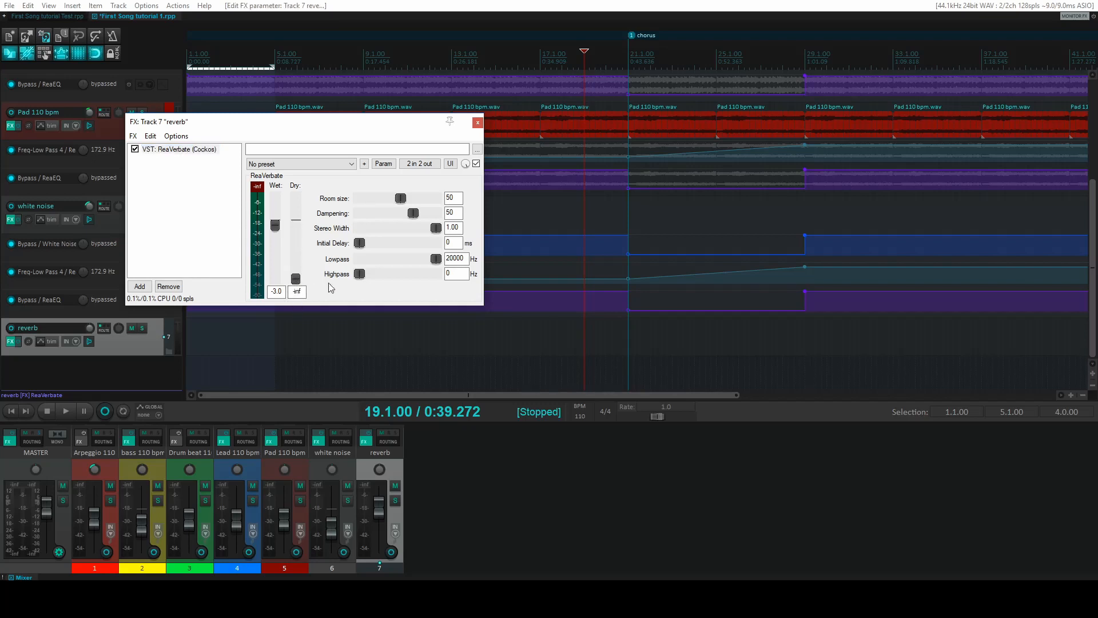
mouse_move(404, 198)
left_mouse_down()
mouse_move(414, 211)
mouse_move(399, 222)
left_mouse_up()
left_click_drag(360, 278, 376, 289)
left_click(477, 123)
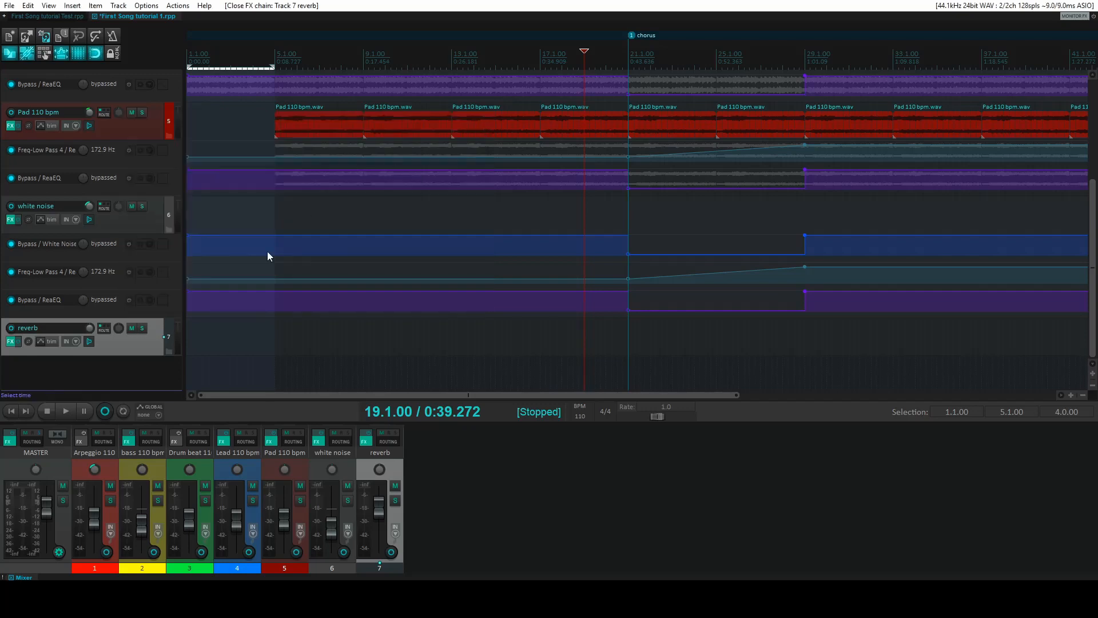
Select the Arpeggio, bass, Drum beat, Lead and Pad tracks together and create sends from all of them to the reverb track.
scroll(152, 342, "up", 5)
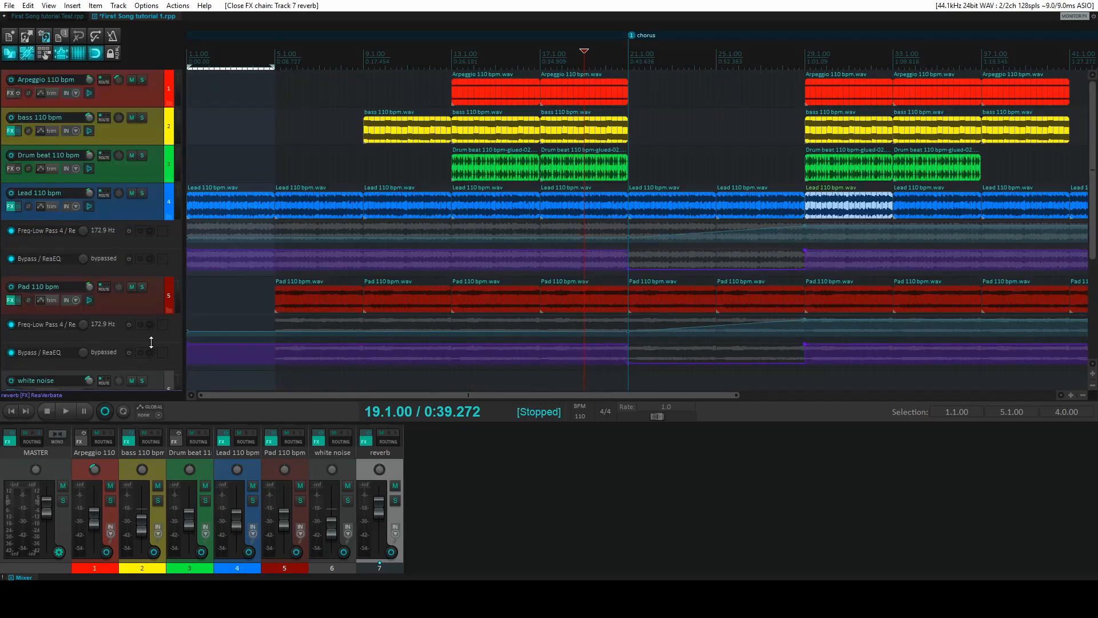
scroll(124, 195, "down", 5)
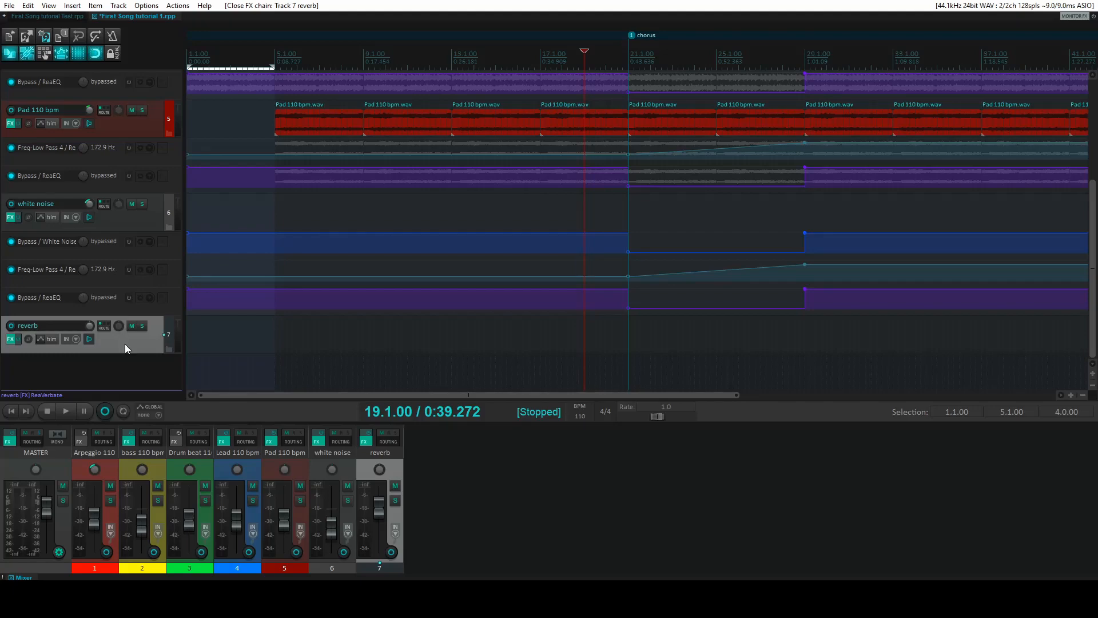
left_click(111, 462)
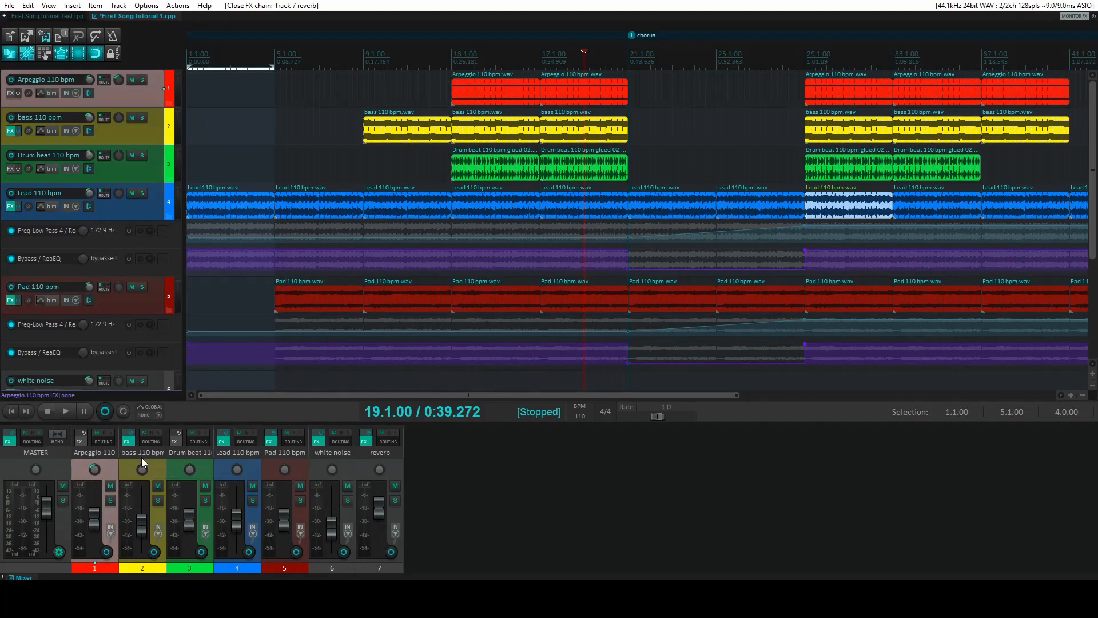
left_click_drag(136, 455, 299, 453)
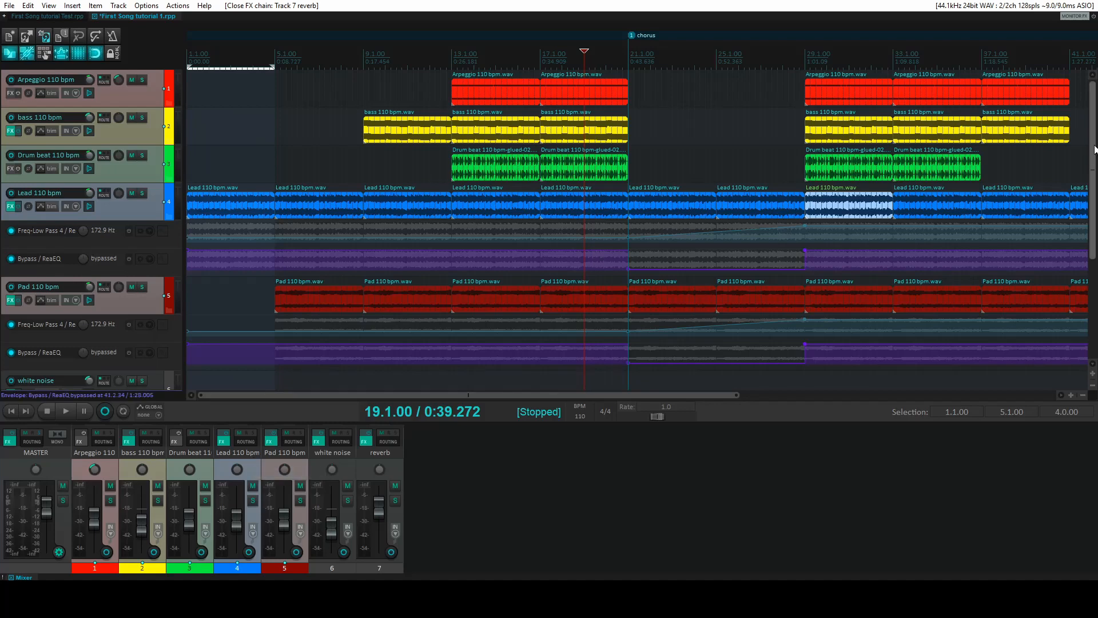
scroll(623, 374, "down", 5)
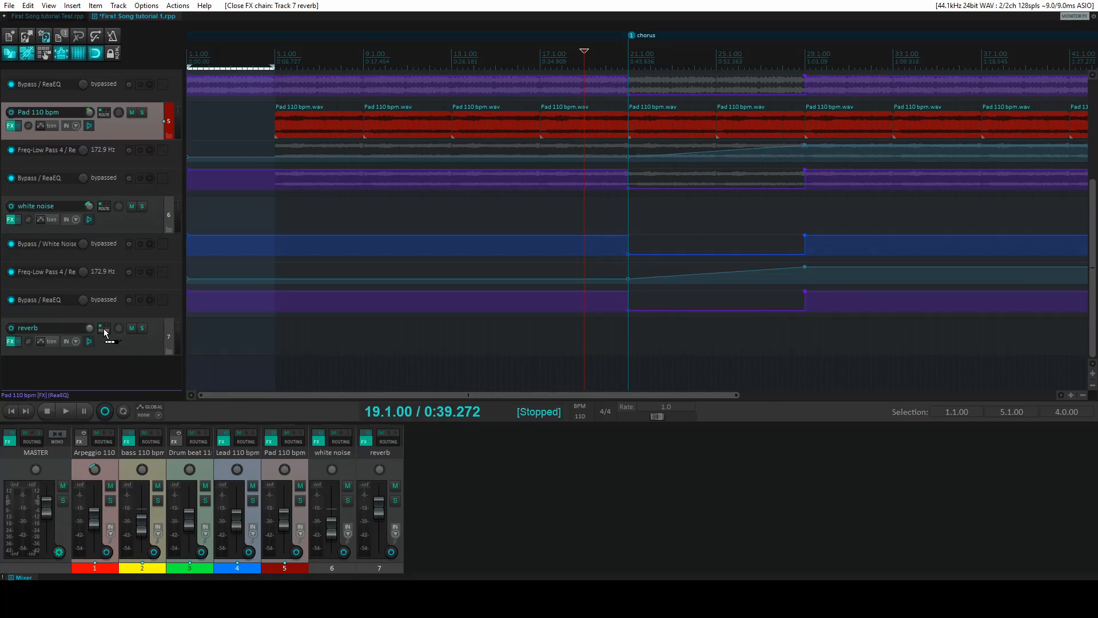
left_click_drag(105, 332, 105, 333)
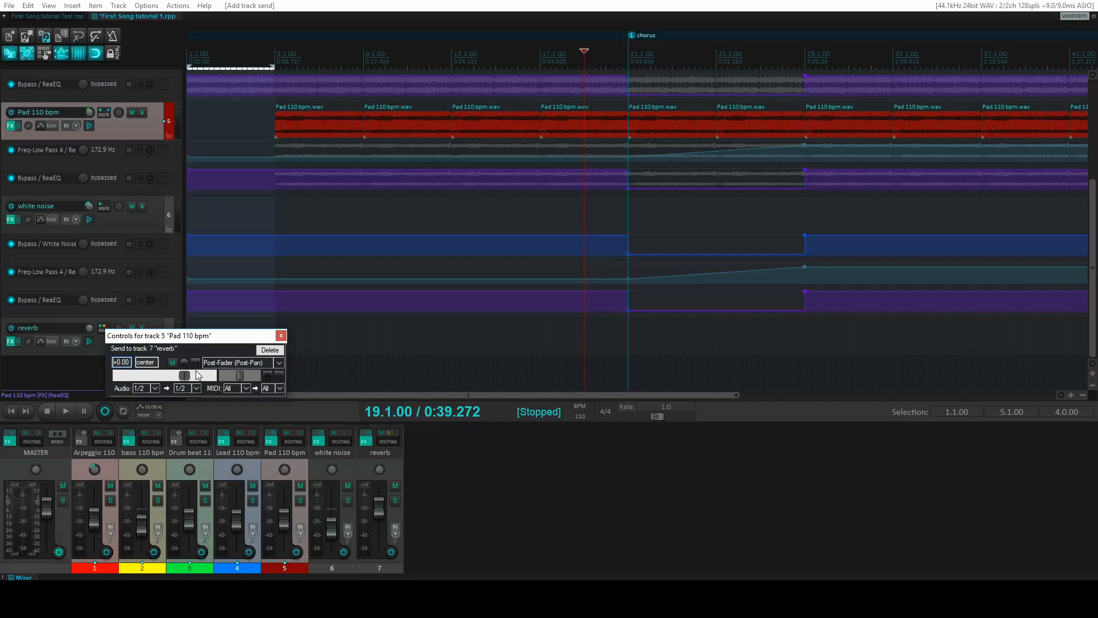
left_click(281, 335)
Lower the reverb track's receive levels to -7.78 dB for Arpeggio, -16.27 dB for bass and -9.47 dB for Drum beat.
left_click(105, 329)
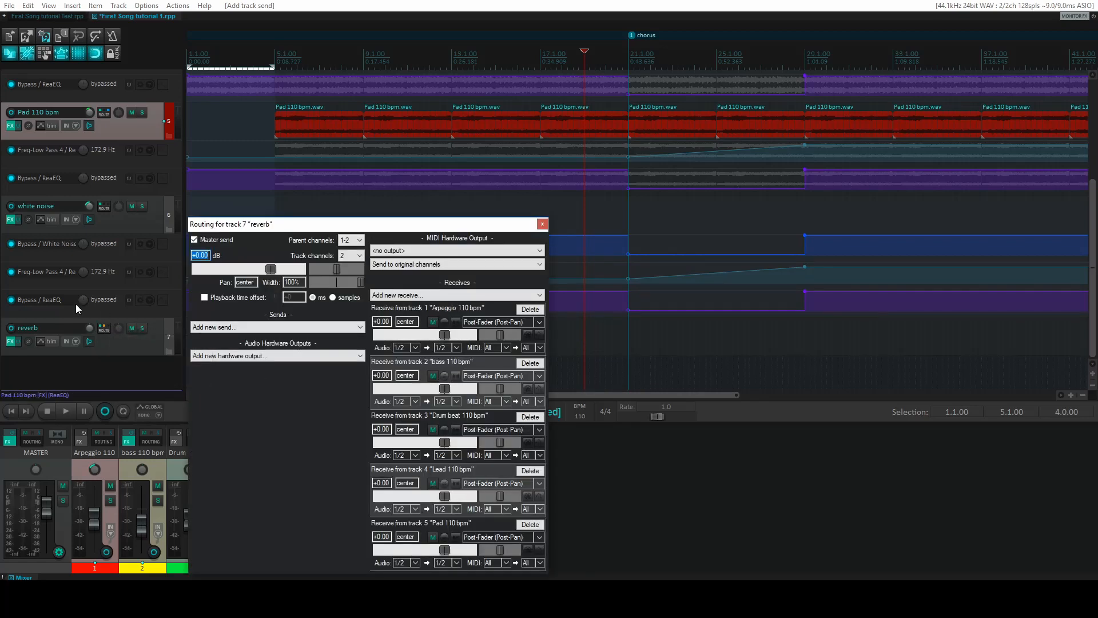
left_click_drag(373, 225, 439, 182)
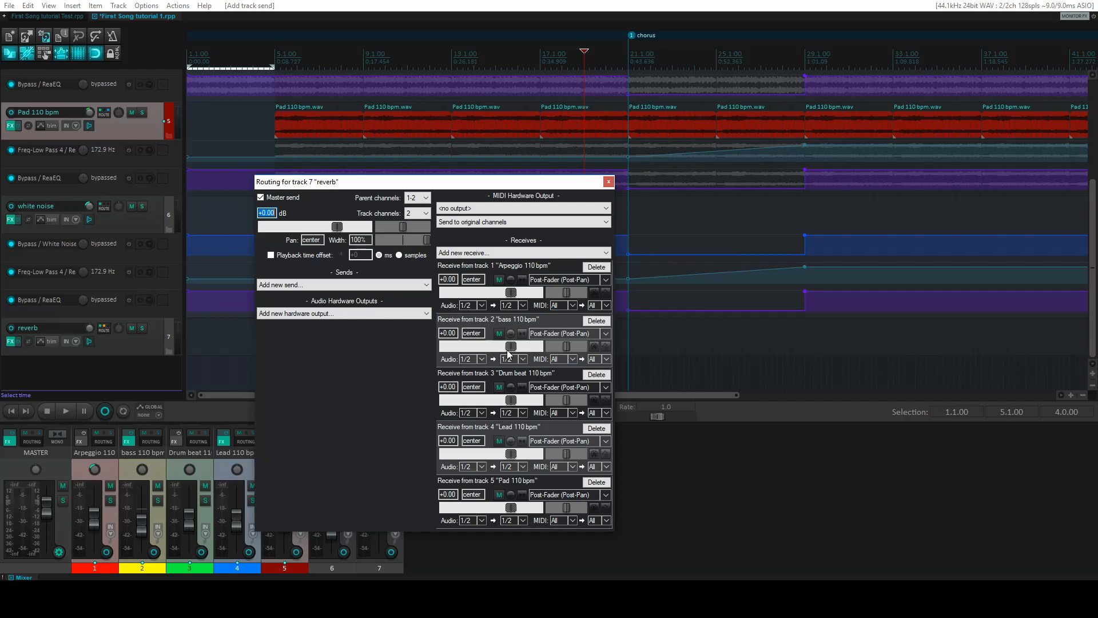
left_click_drag(511, 345, 489, 351)
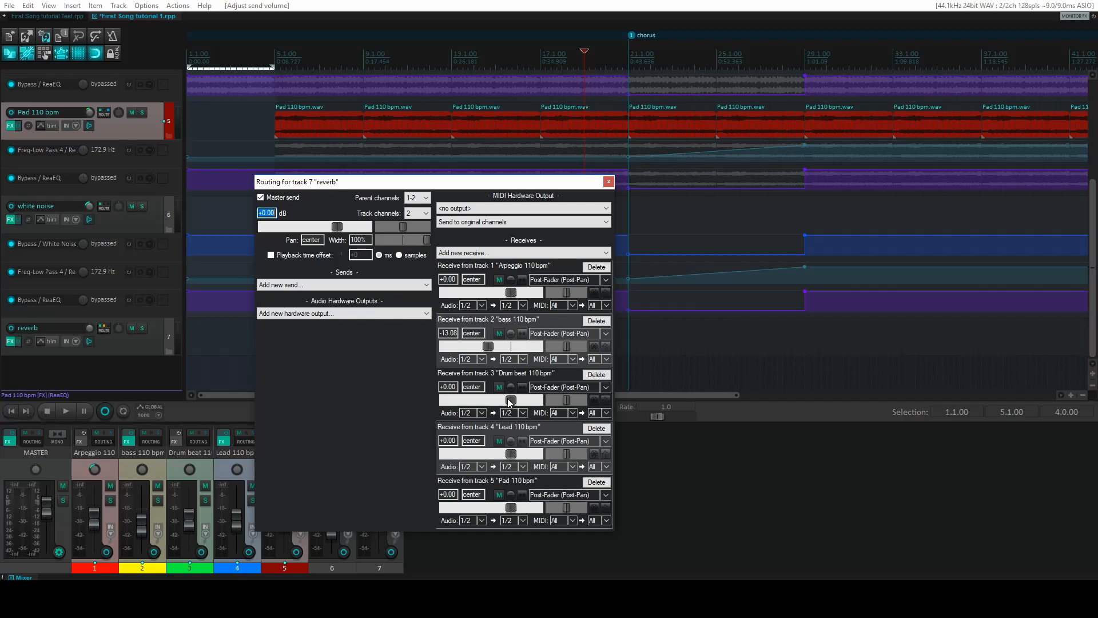
left_click_drag(511, 399, 493, 401)
left_click_drag(510, 292, 496, 295)
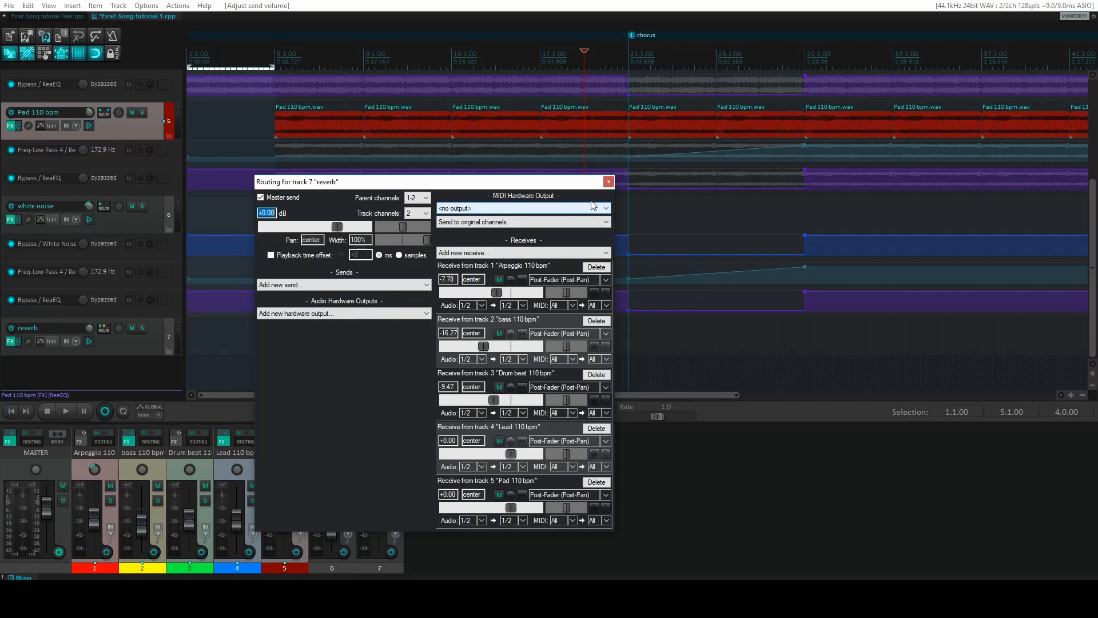
left_click(606, 185)
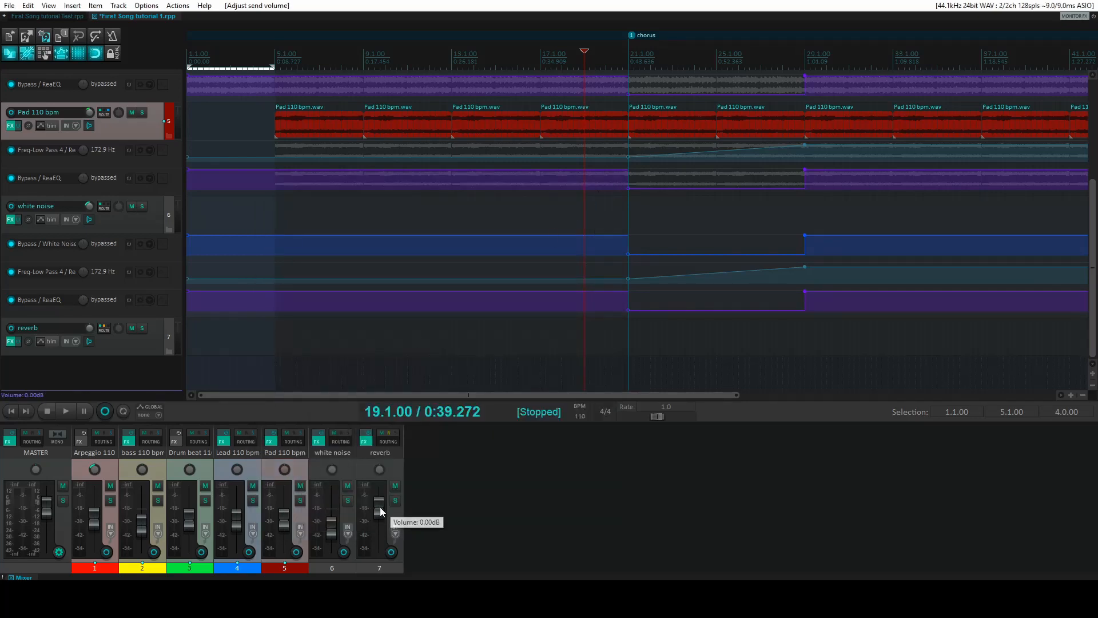
Solo the reverb track and play a short section to hear only the reverb signal.
left_click(395, 500)
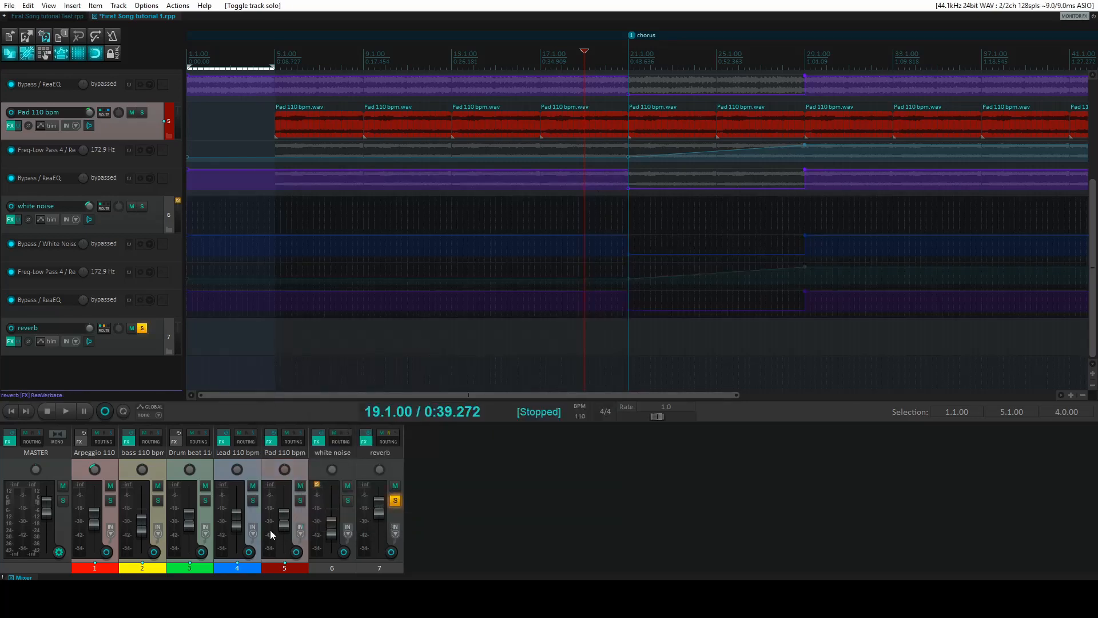
left_click(67, 416)
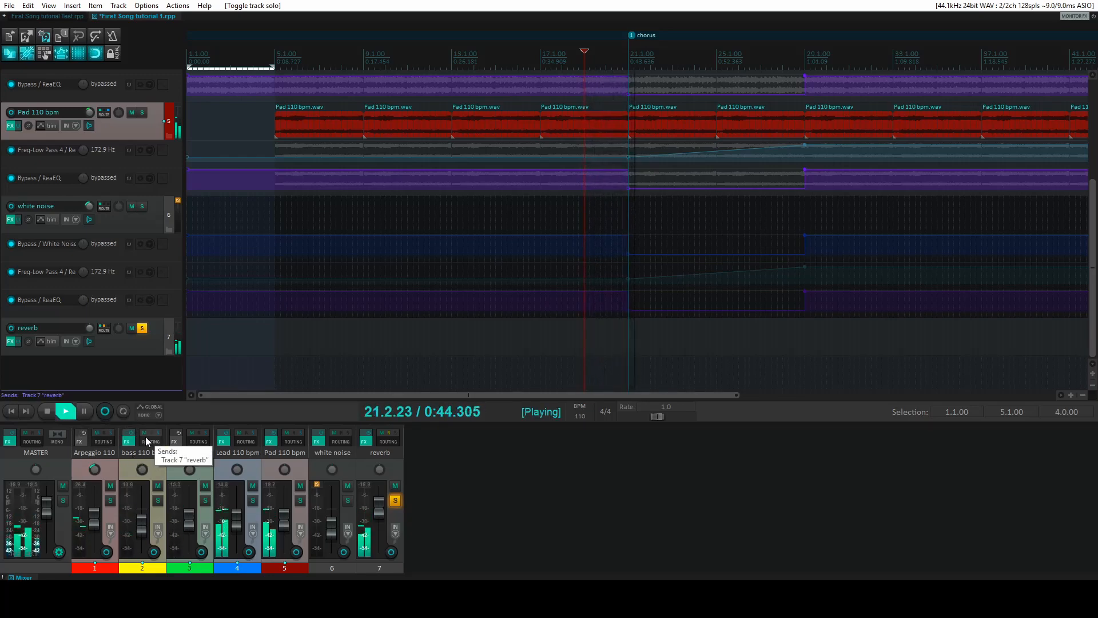
left_click(48, 411)
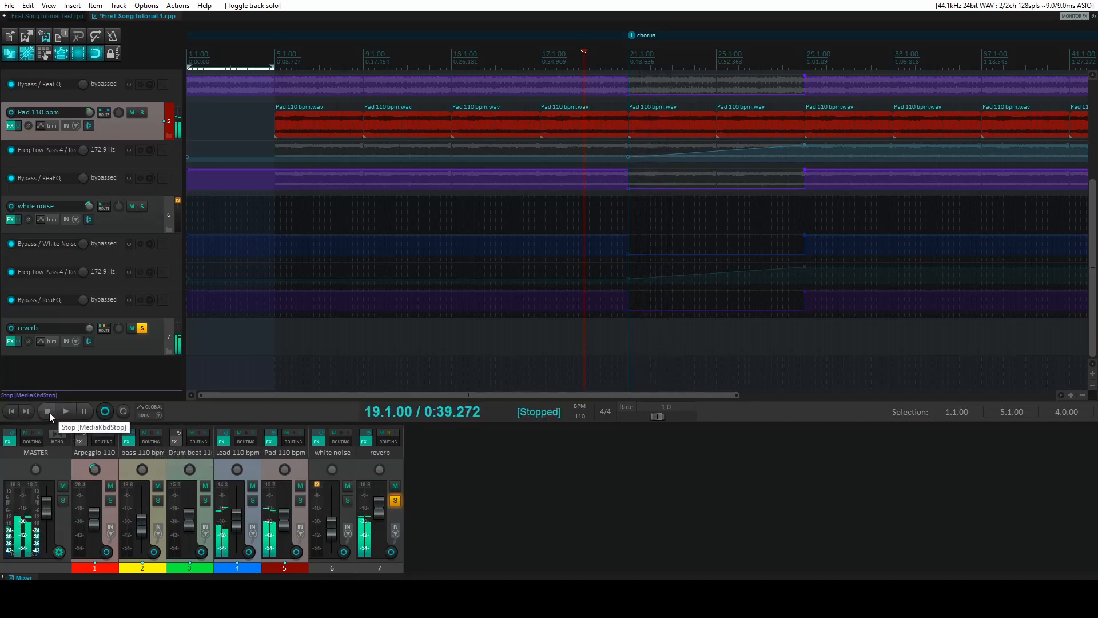
Unsolo the reverb track and raise its fader up from -inf during playback to blend the reverb into the mix.
left_click_drag(376, 510, 369, 562)
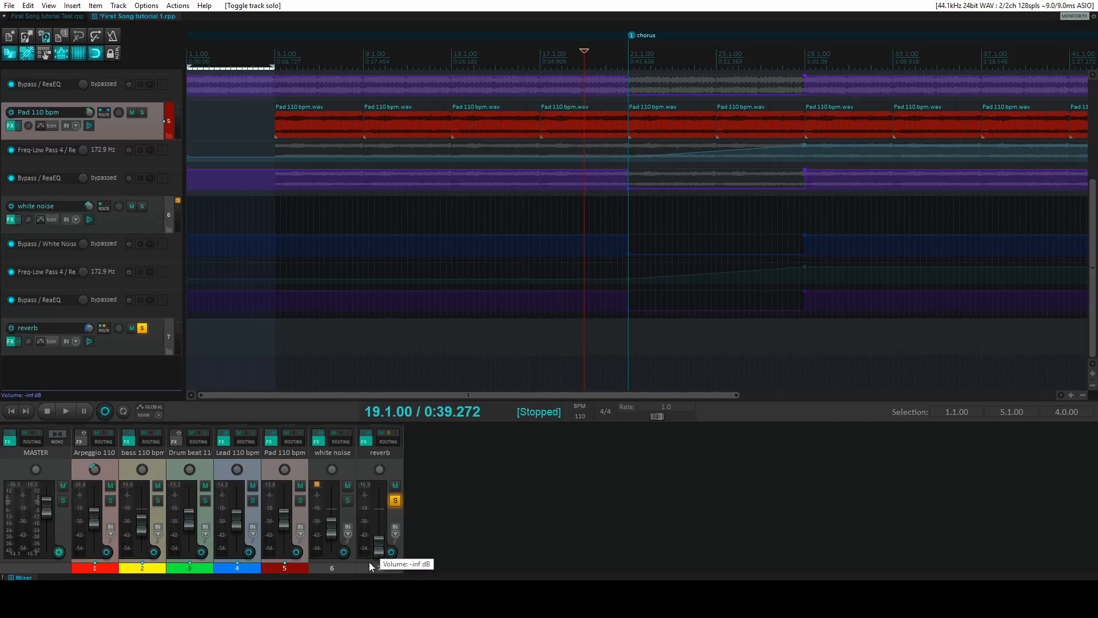
left_click(394, 501)
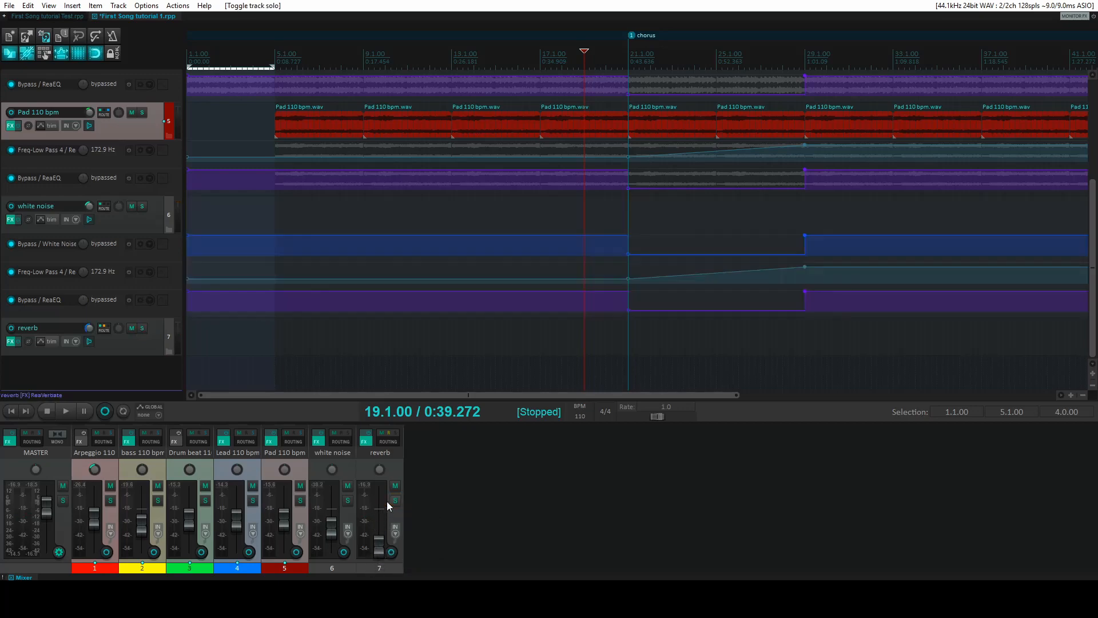
left_click(65, 411)
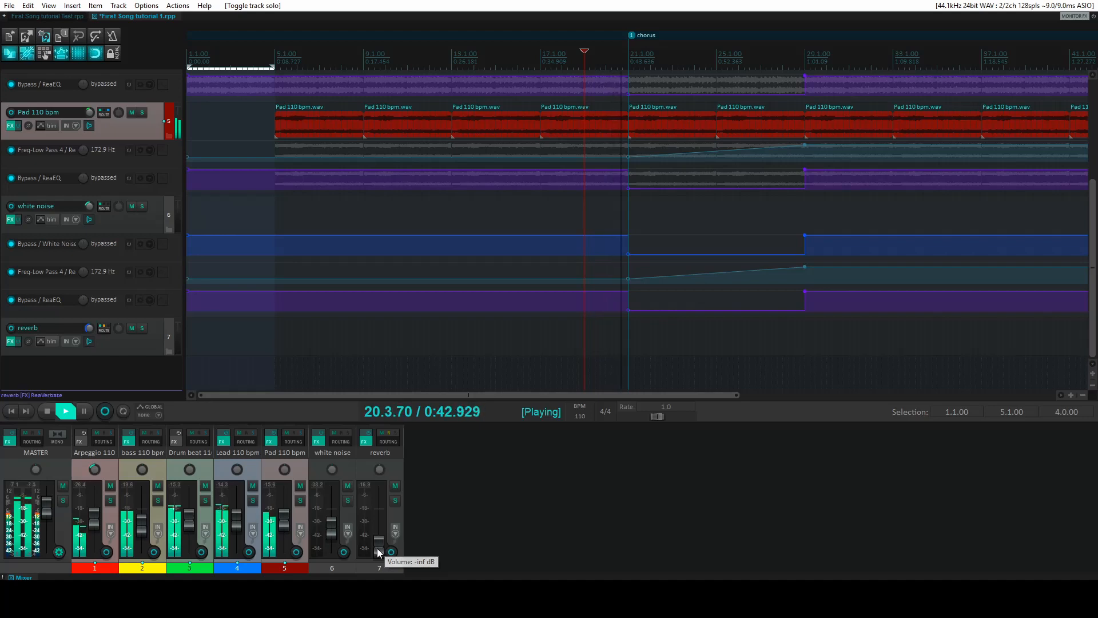
left_click_drag(375, 540, 381, 508)
Replay the song from around measure 12, muting and unmuting the reverb track to compare the mix with and without reverb.
left_click(451, 73)
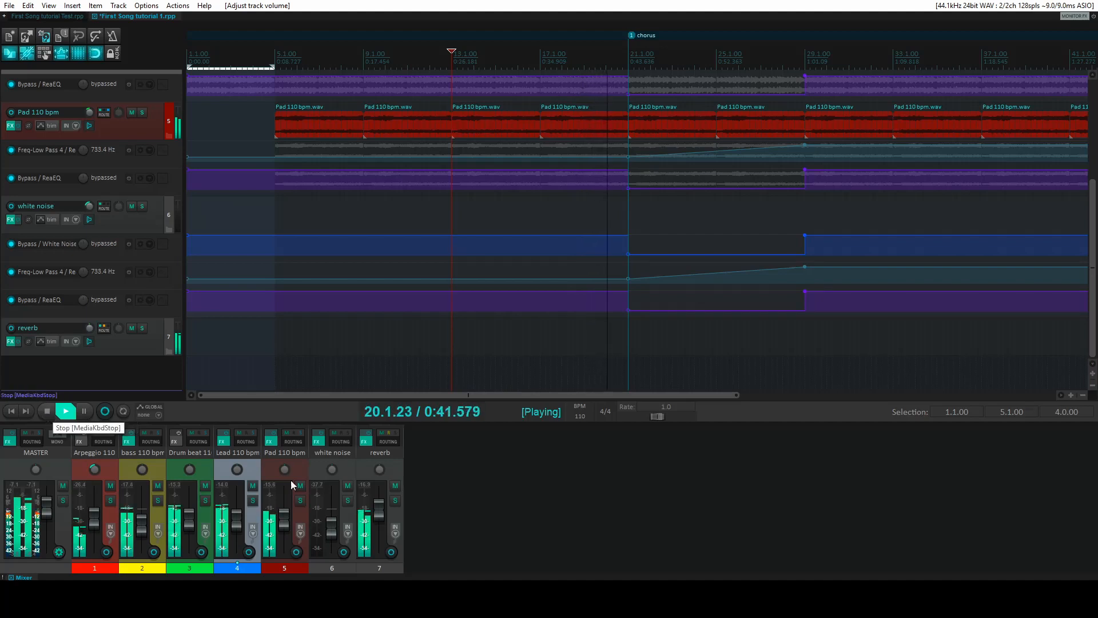
left_click(439, 62)
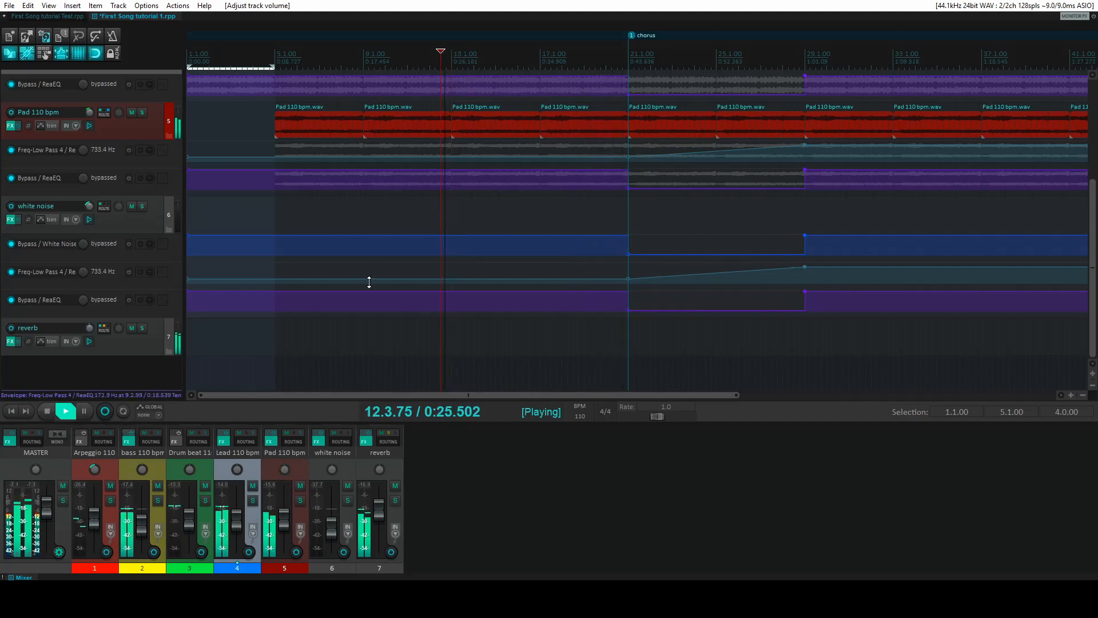
left_click(395, 487)
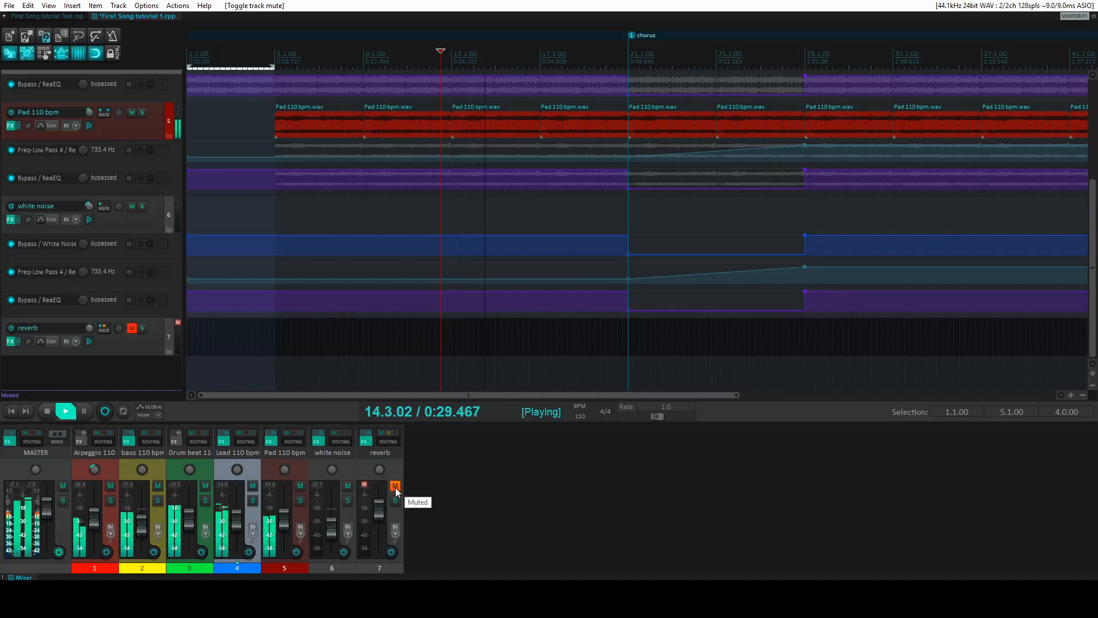
left_click(394, 487)
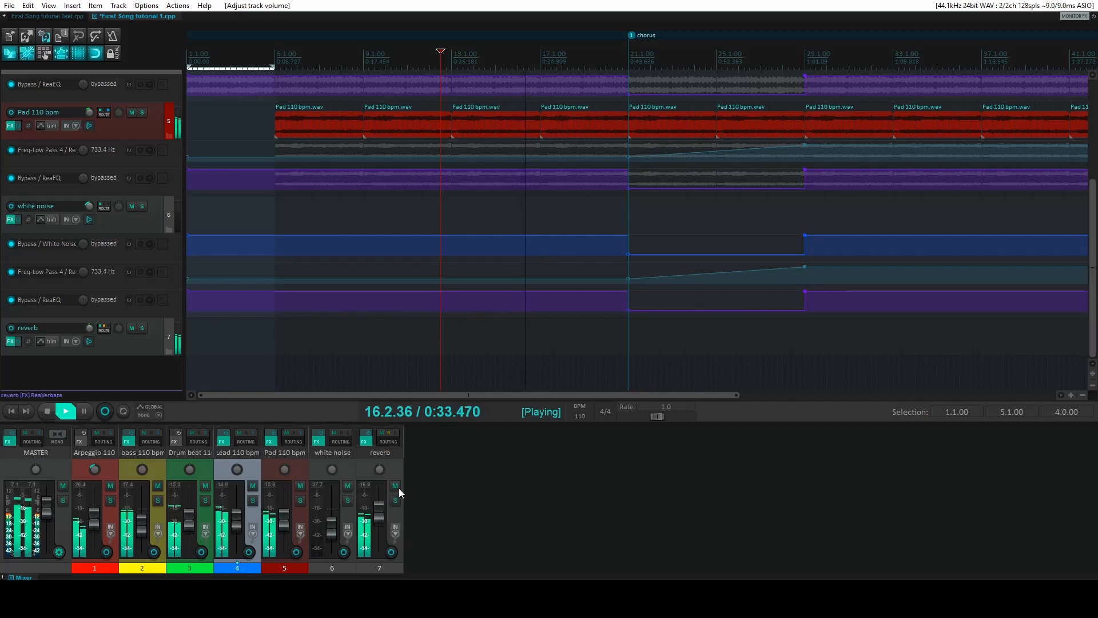
Mute and unmute the reverb track once more during playback to compare the mix, and stop playback.
left_click(394, 487)
left_click(395, 486)
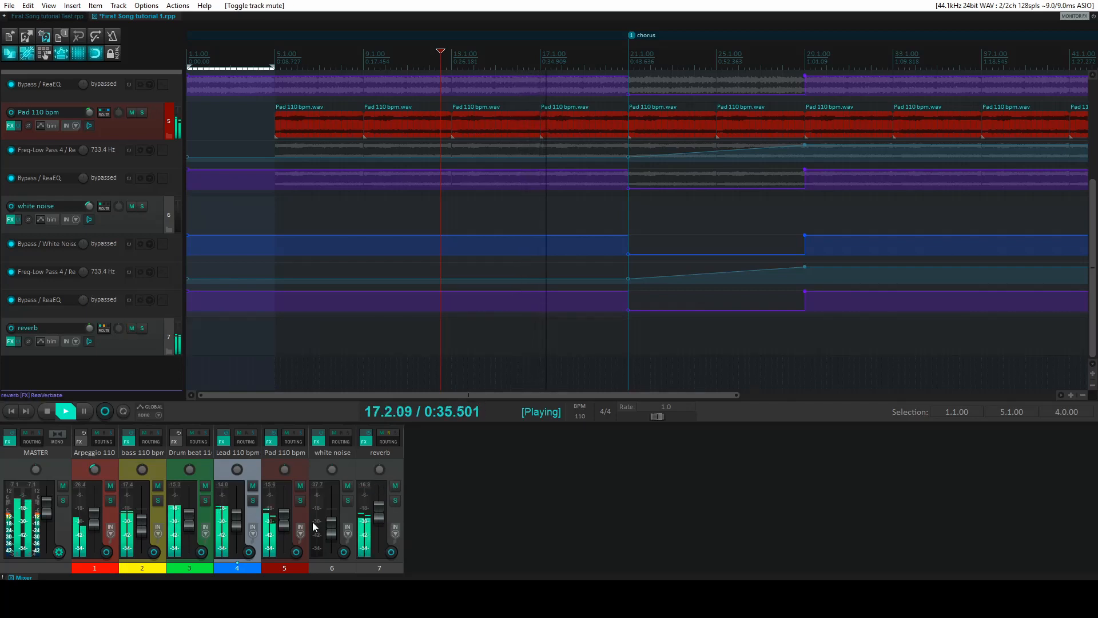
left_click(42, 410)
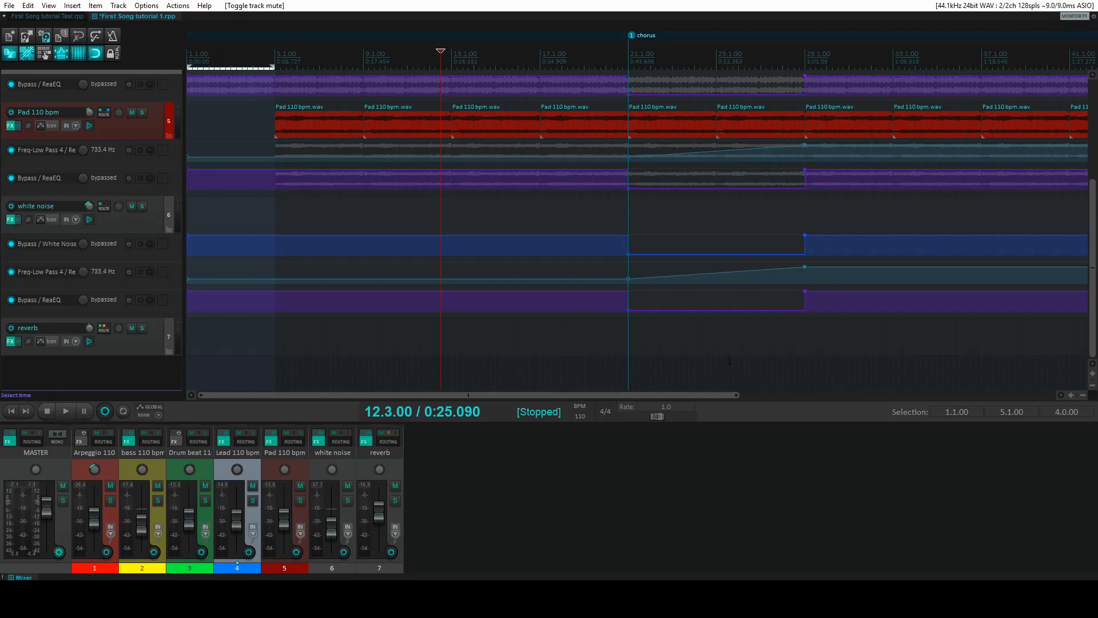
Play the song's ending from measure 41, where only the lead and pad remain, and stop playback.
scroll(635, 228, "up", 5)
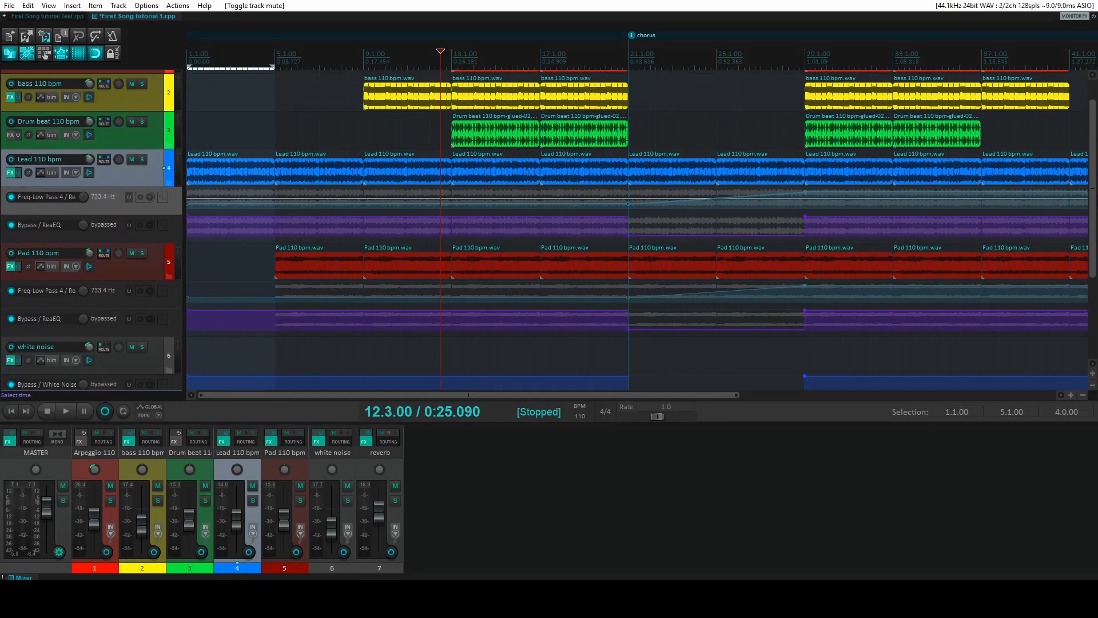
scroll(635, 229, "down", 5)
scroll(635, 229, "up", 5)
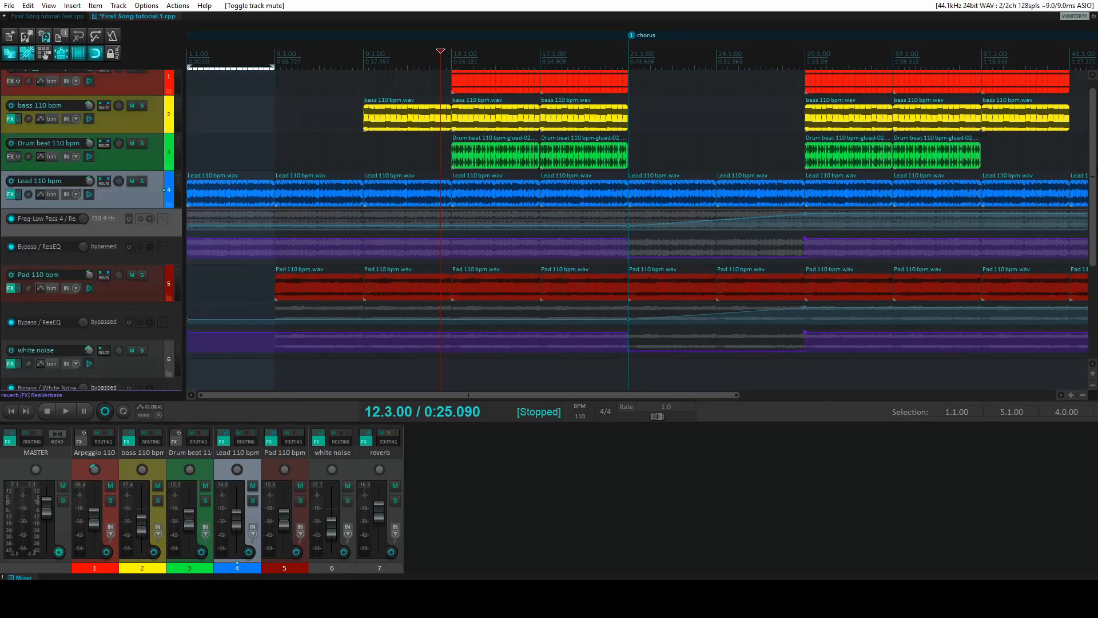
left_click_drag(549, 401, 817, 400)
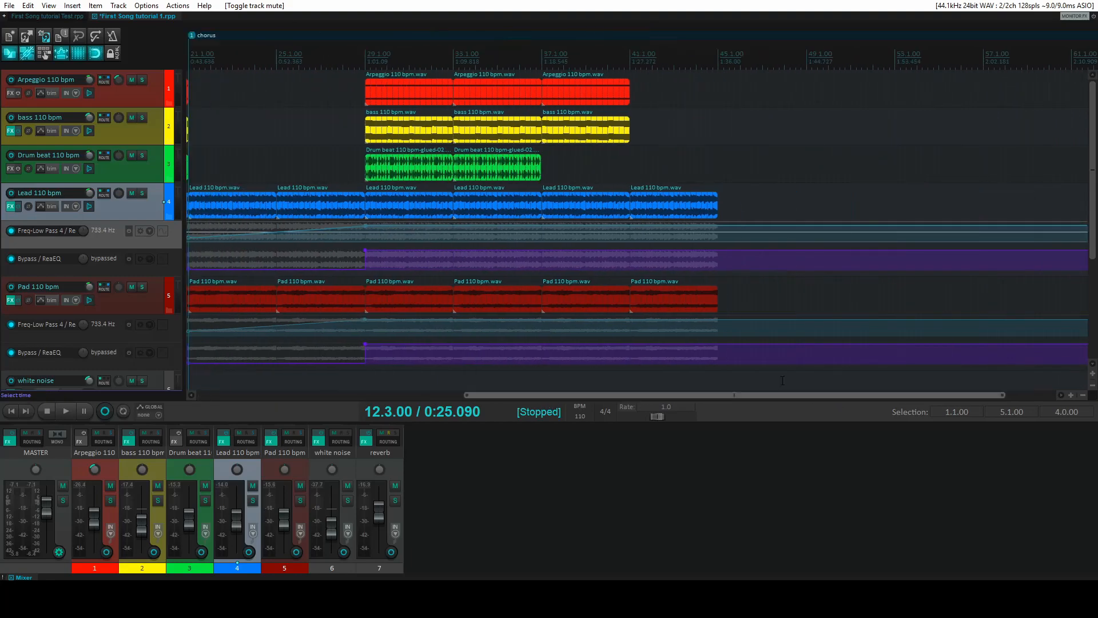
left_click(67, 417)
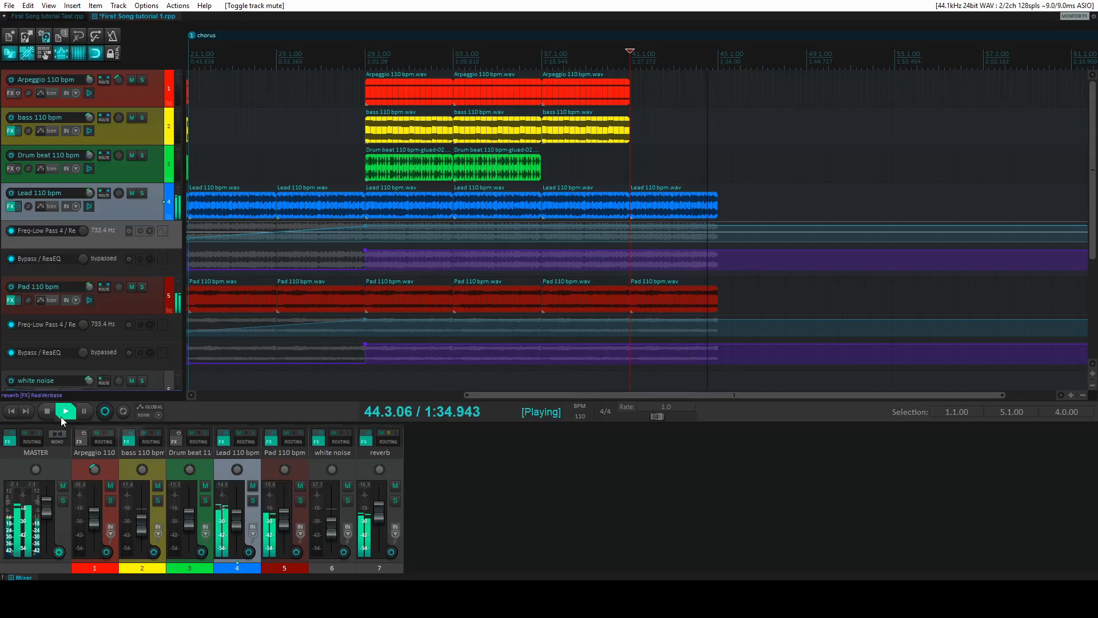
left_click(45, 412)
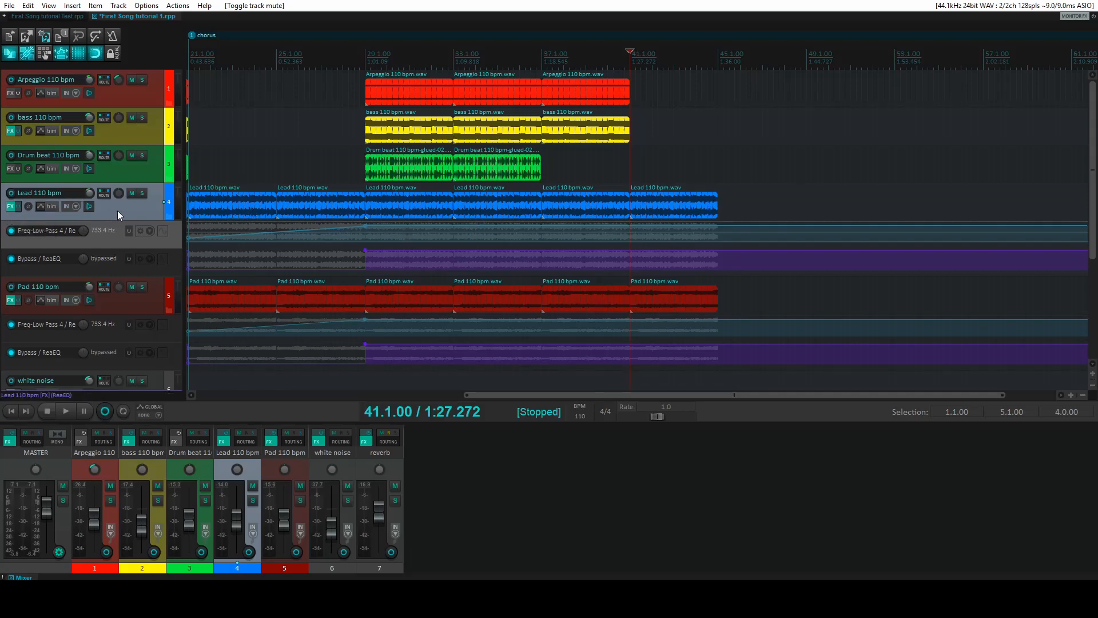
Add the ReaDelay (Cockos) effect after ReaEQ on the Lead 110 bpm track, searching for "readelay".
left_click(10, 207)
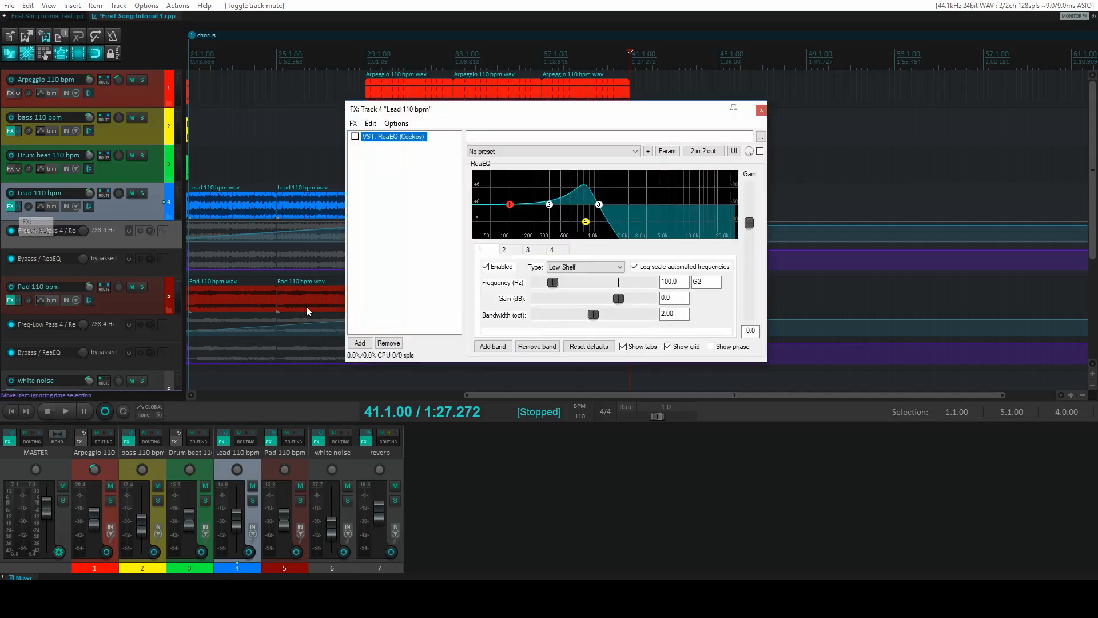
left_click(360, 344)
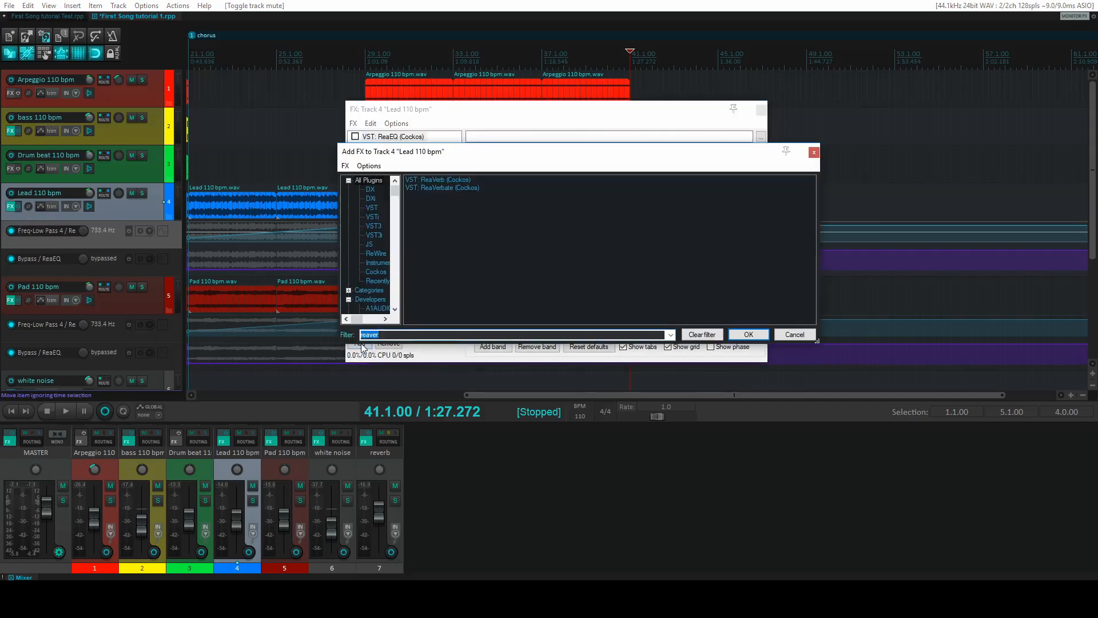
type("readela")
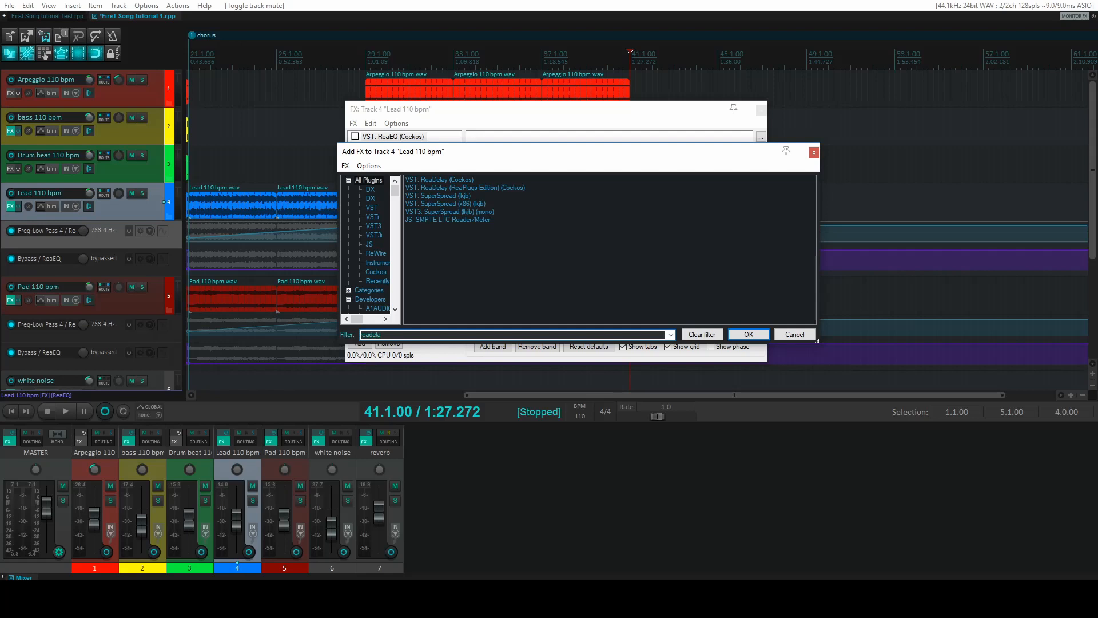
type("y")
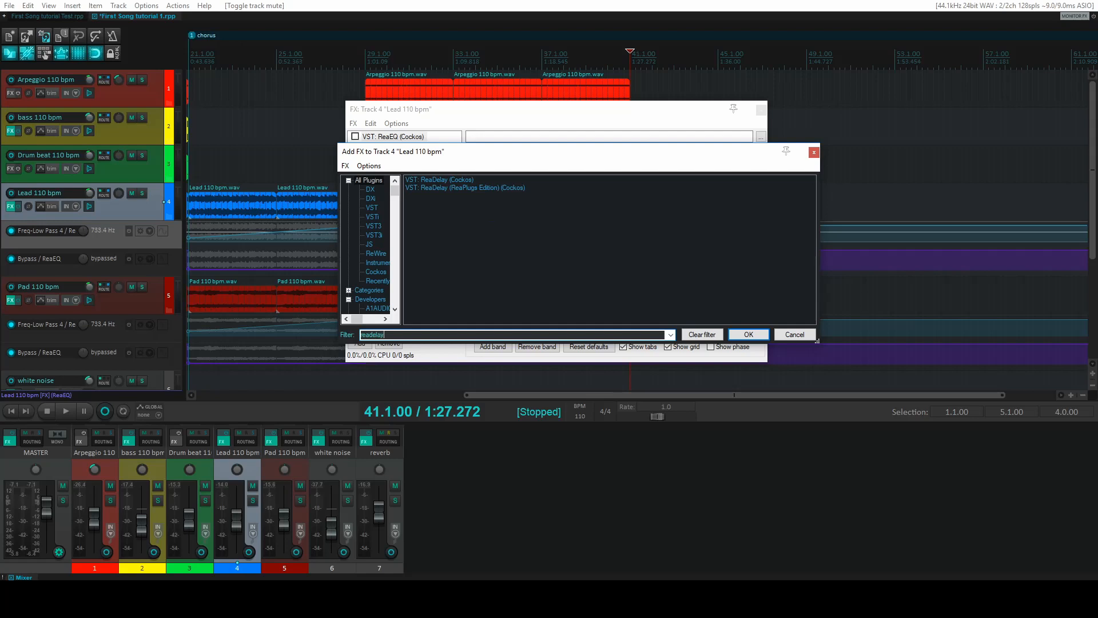
double_click(441, 181)
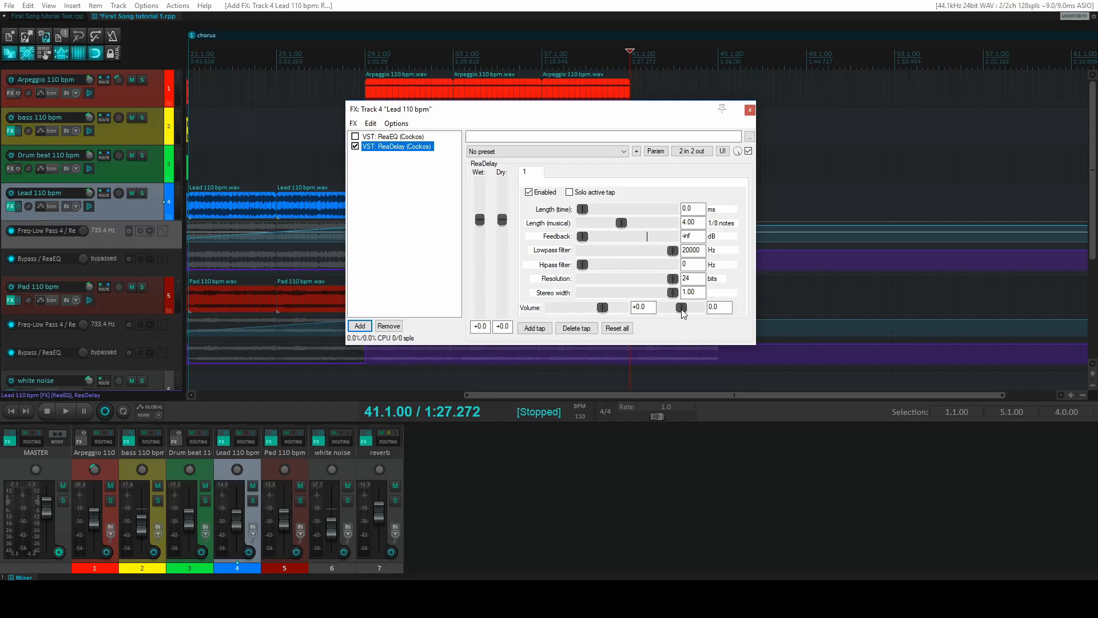
Set the first delay tap's pan to 1.0, musical length to 2 eighth notes and feedback to -10.0 dB.
left_click_drag(682, 312, 719, 308)
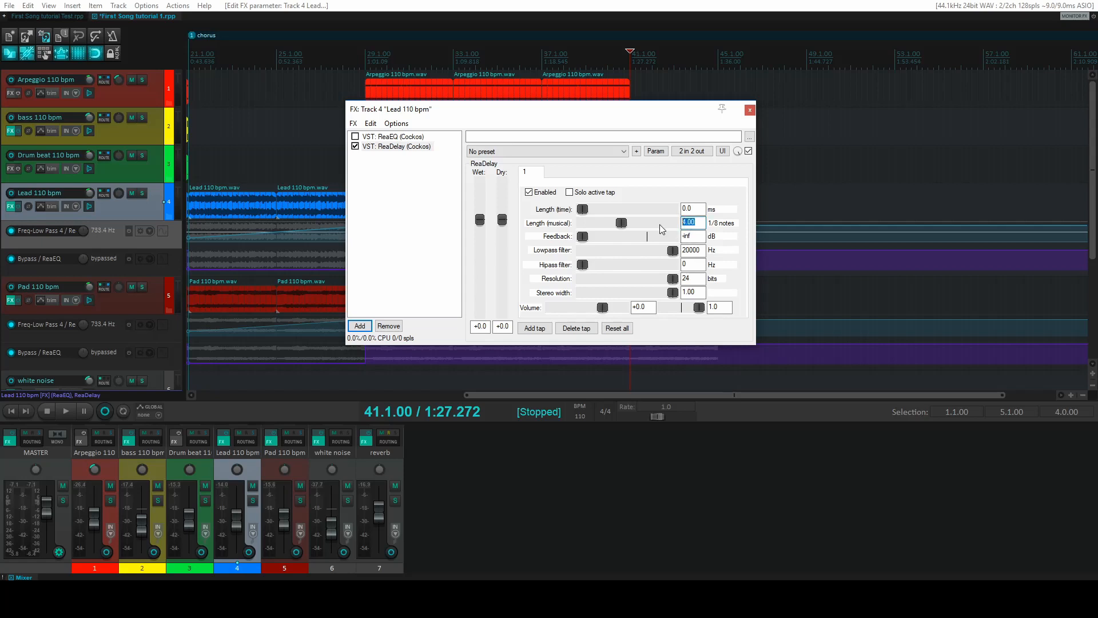
type("2")
left_click_drag(587, 243, 631, 245)
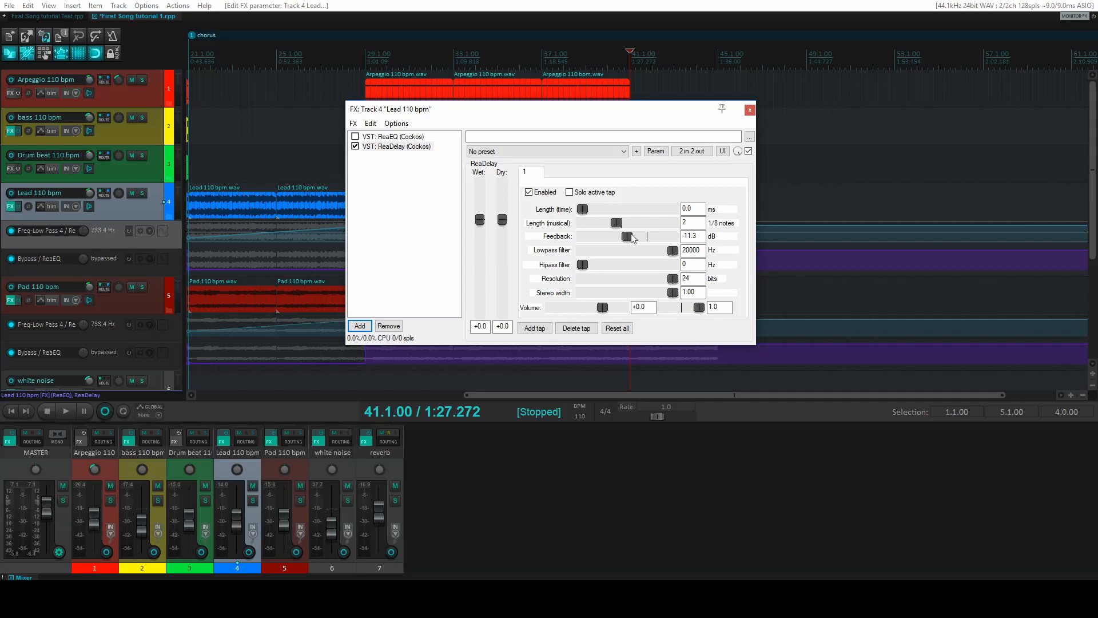
left_click_drag(634, 239, 636, 240)
Add a second delay tap, pan it to the opposite side, set its musical length to 1.5 eighth notes, and close the effects window.
left_click(538, 330)
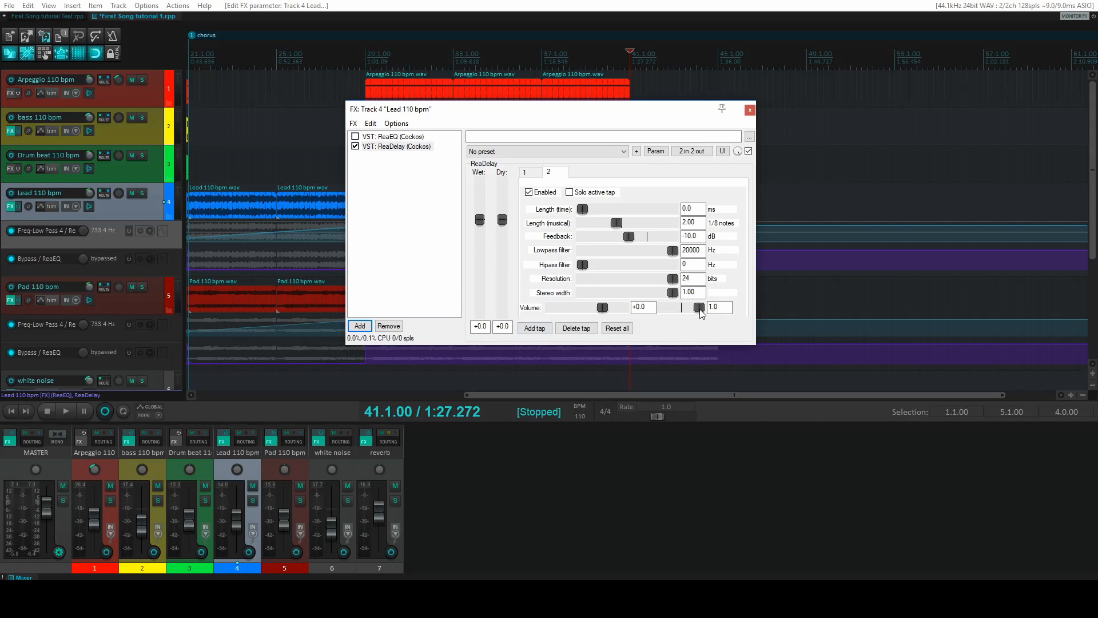
left_click_drag(699, 310, 659, 309)
type("1.5")
left_click(750, 109)
Replay the ending from measure 41 to hear the lead with the delay, and stop playback.
left_click(66, 412)
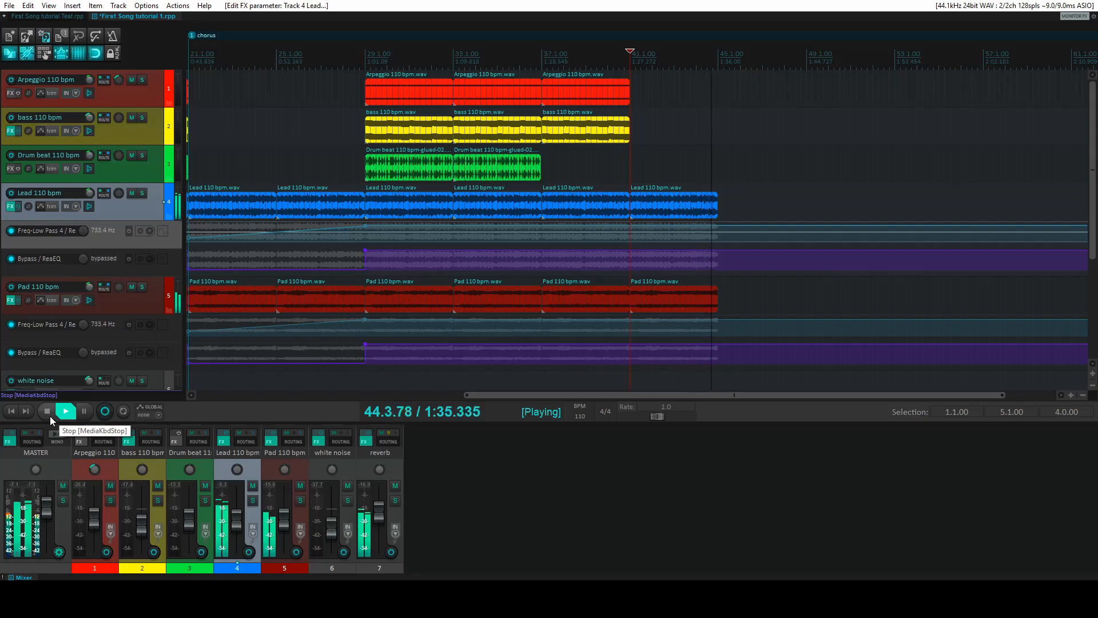
left_click(49, 416)
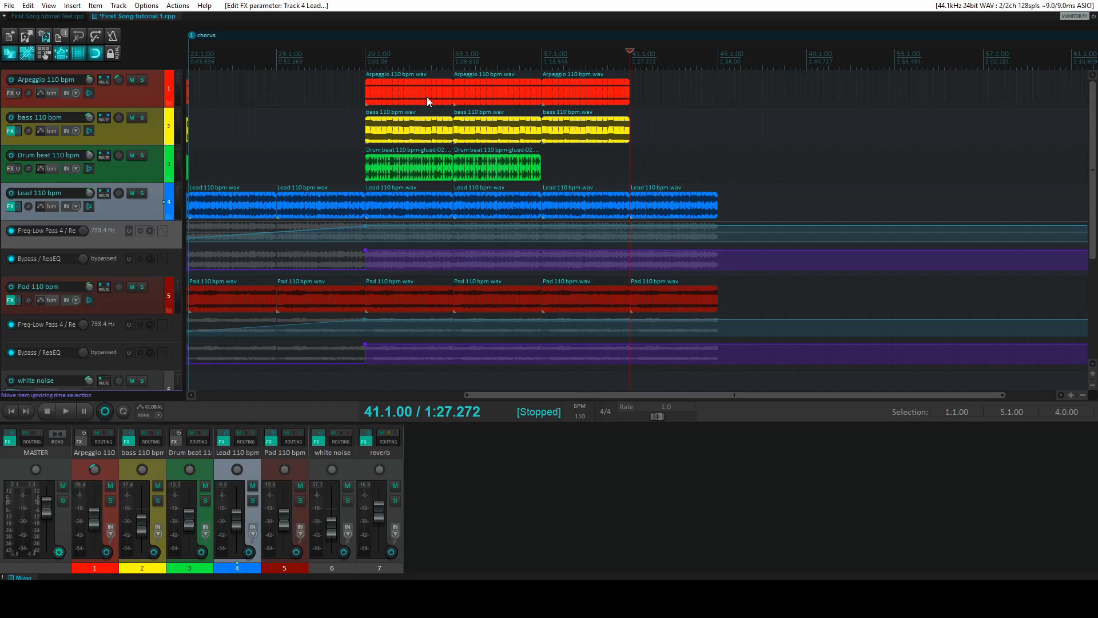
Show the ReaDelay Bypass automation envelope for the Lead 110 bpm track.
left_click(40, 207)
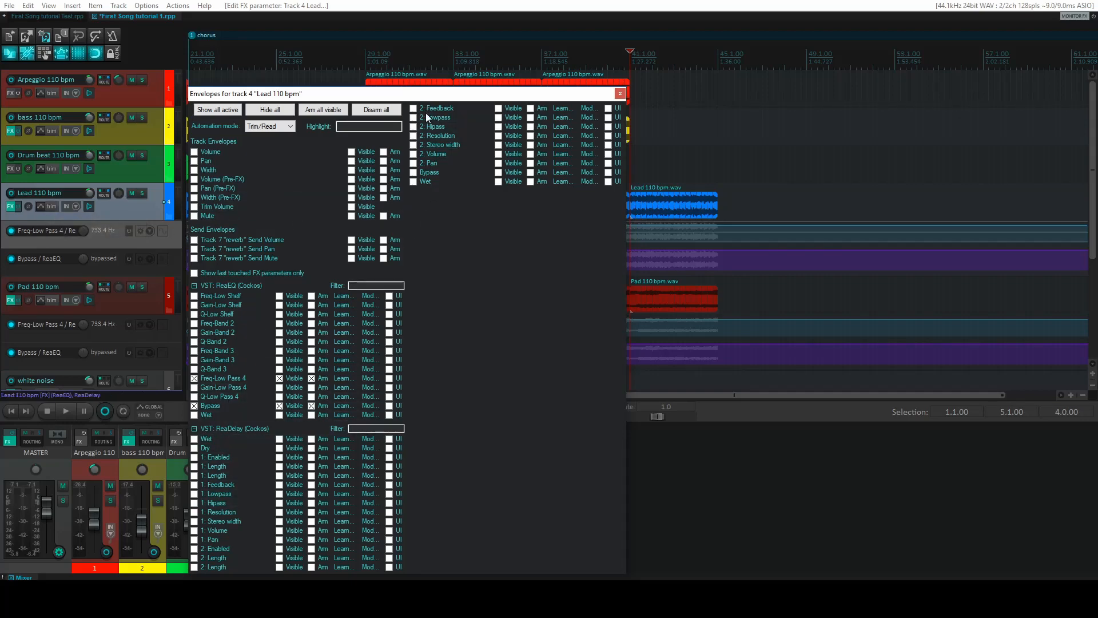
left_click(414, 173)
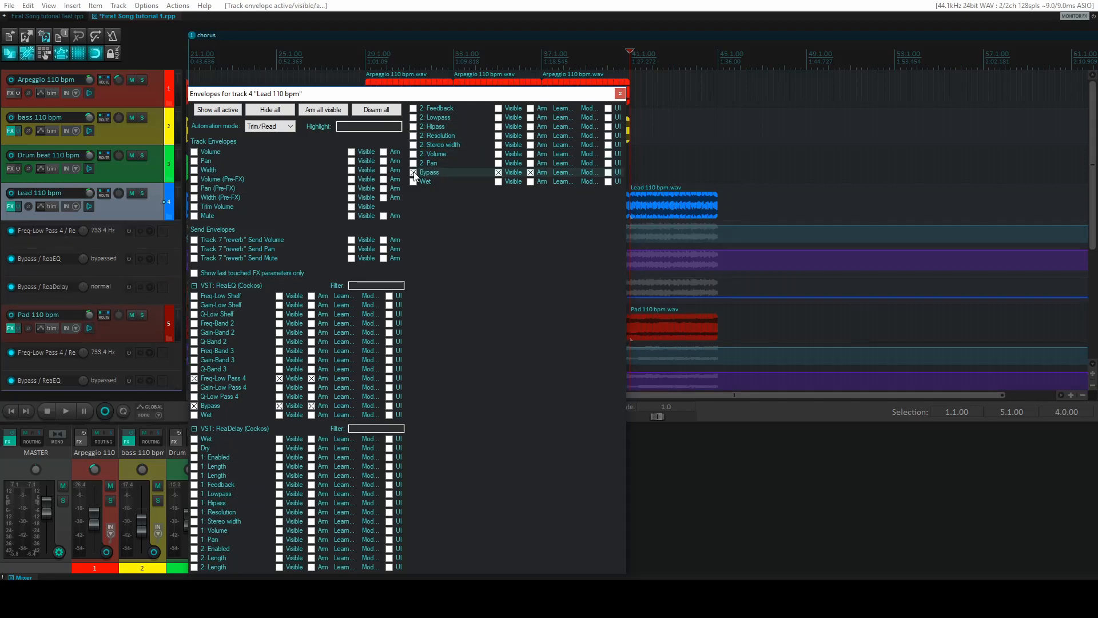
left_click(620, 94)
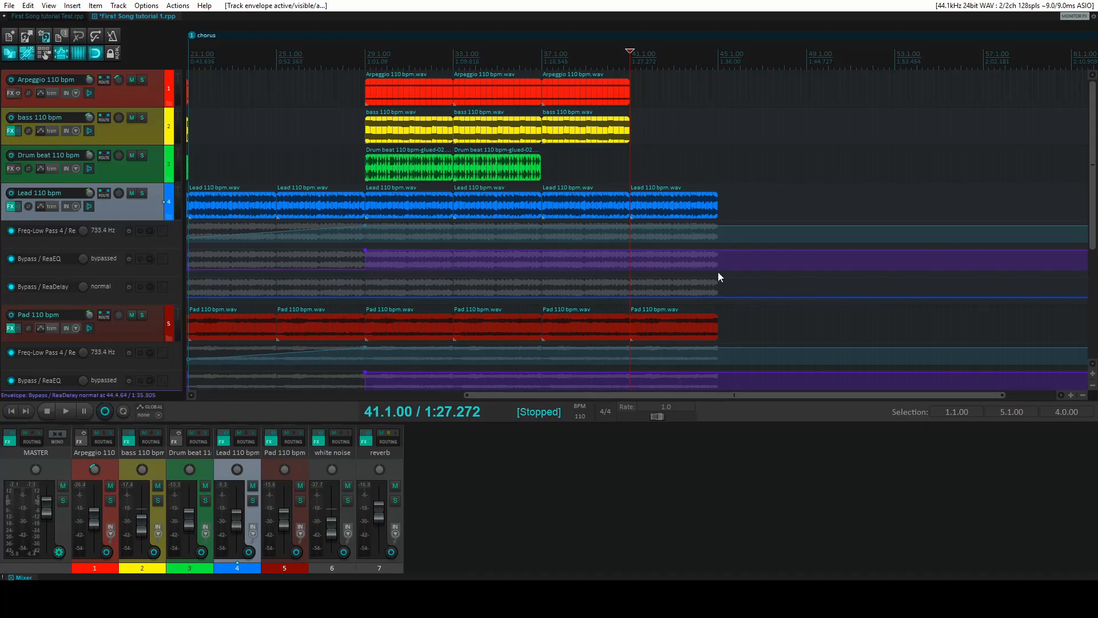
Add a point at 44.4.00 on the lead's ReaDelay Bypass envelope and set everything before it to bypassed.
left_click(714, 93)
scroll(712, 96, "up", 8)
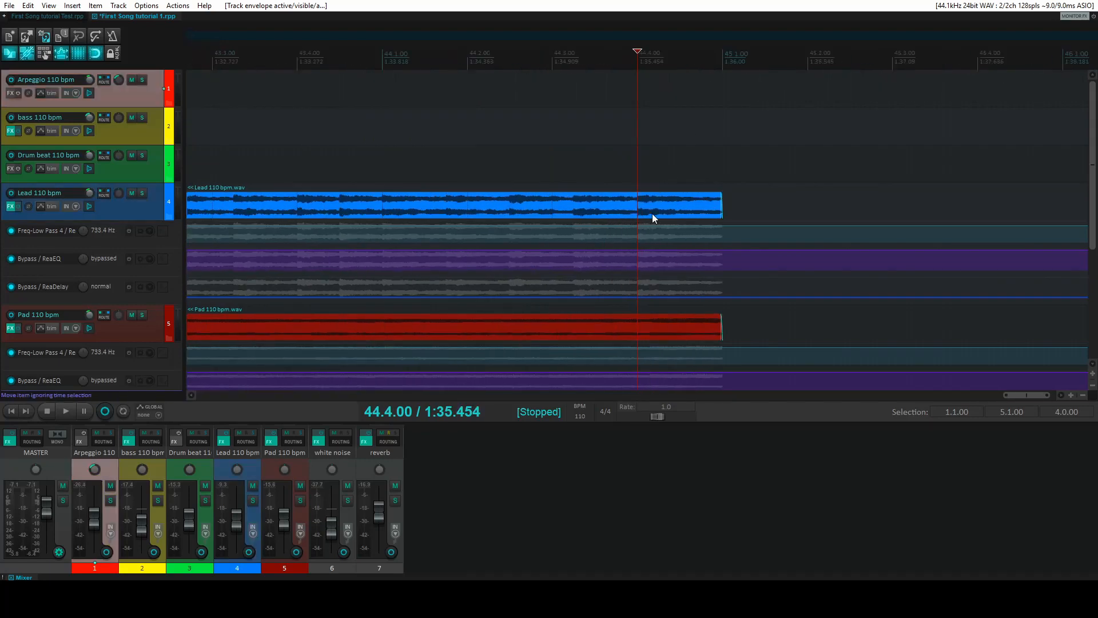
left_click(639, 297, "shift")
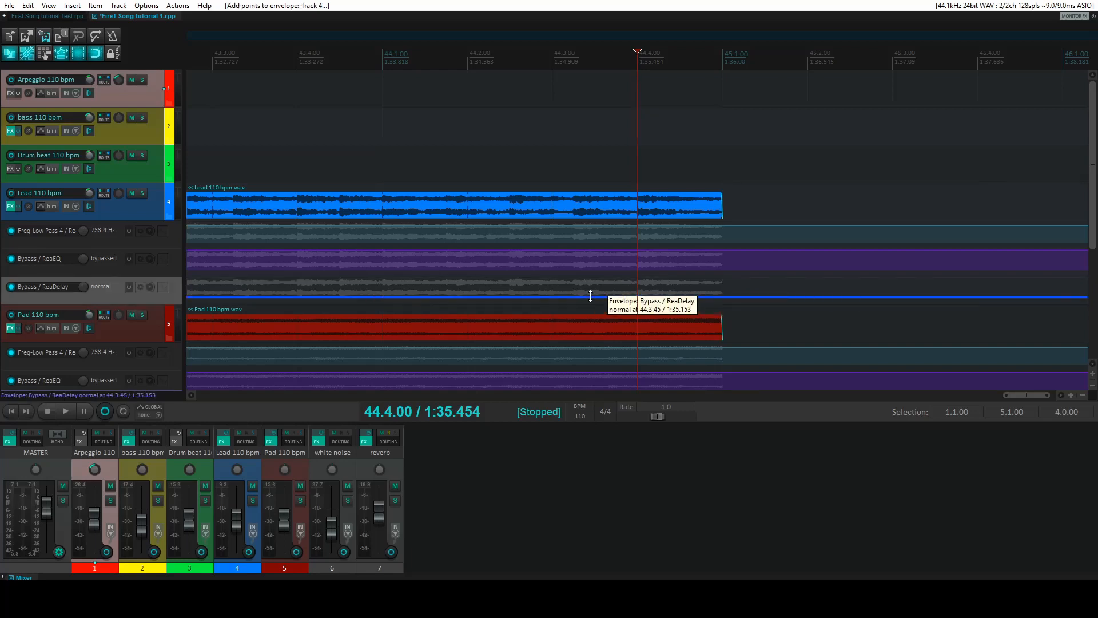
left_click_drag(591, 296, 594, 252)
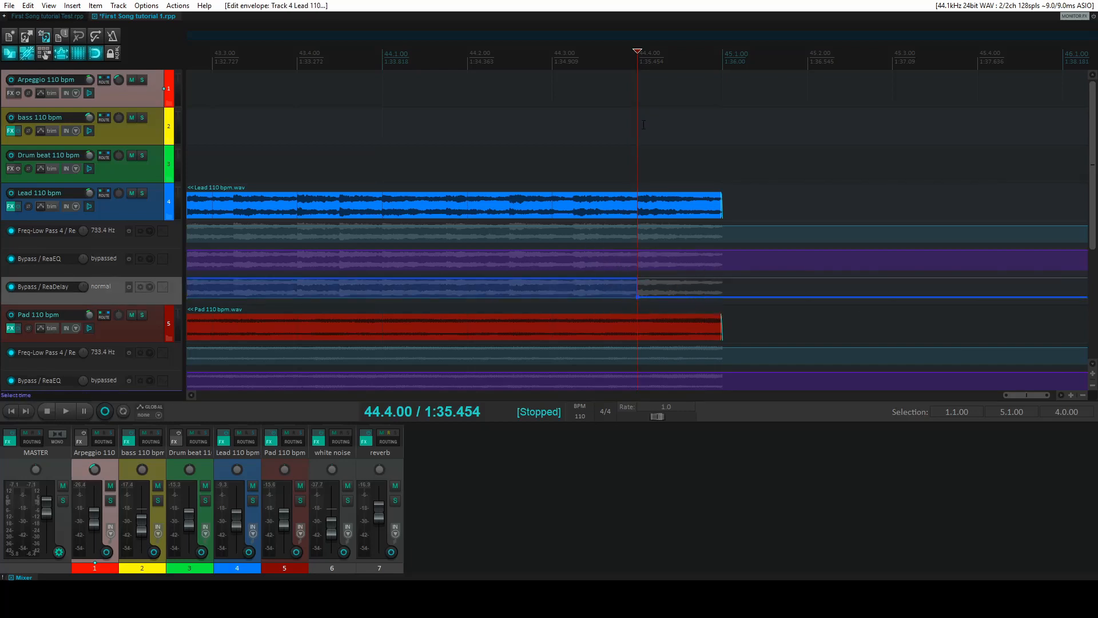
scroll(638, 229, "down", 5)
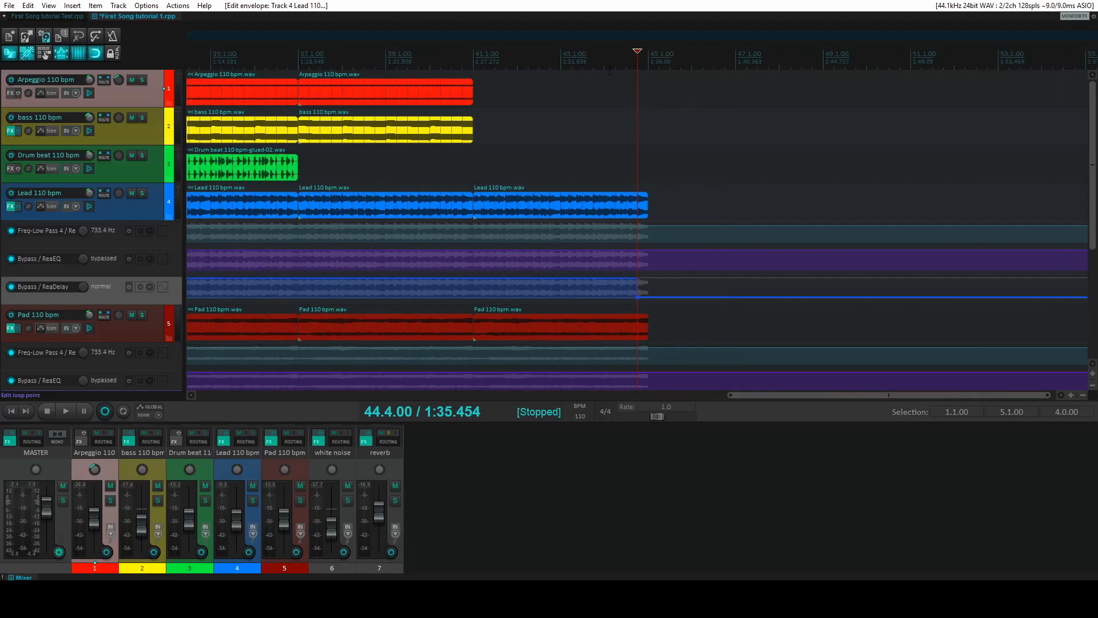
Audition the automated delay at the song's end, playing briefly from 44.4.00 and again from measure 43.
left_click(67, 413)
left_click(52, 414)
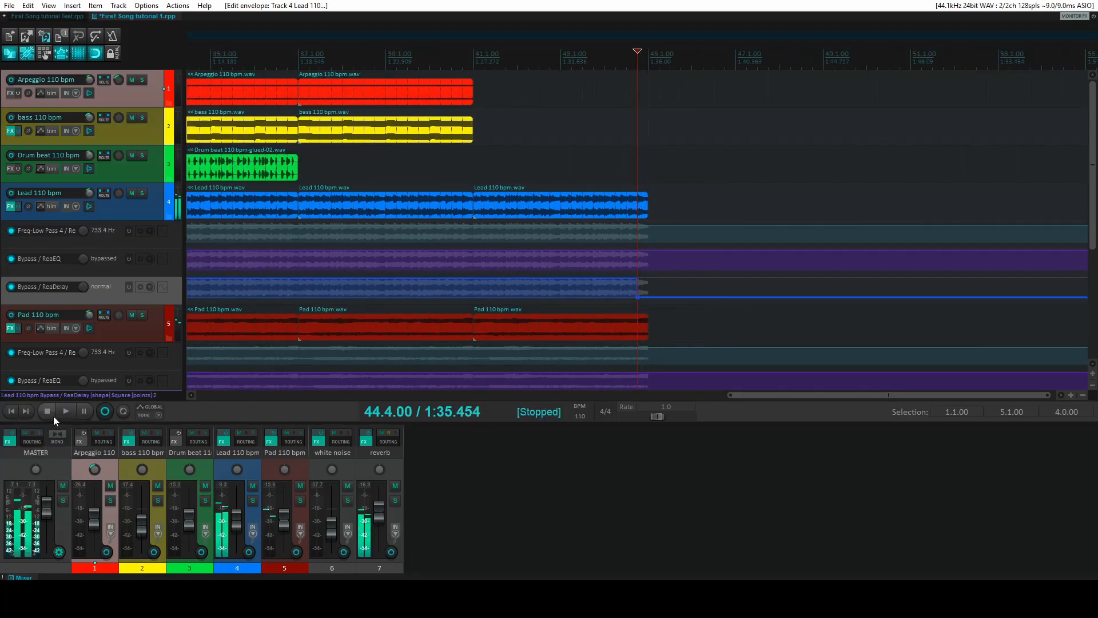
left_click(561, 60)
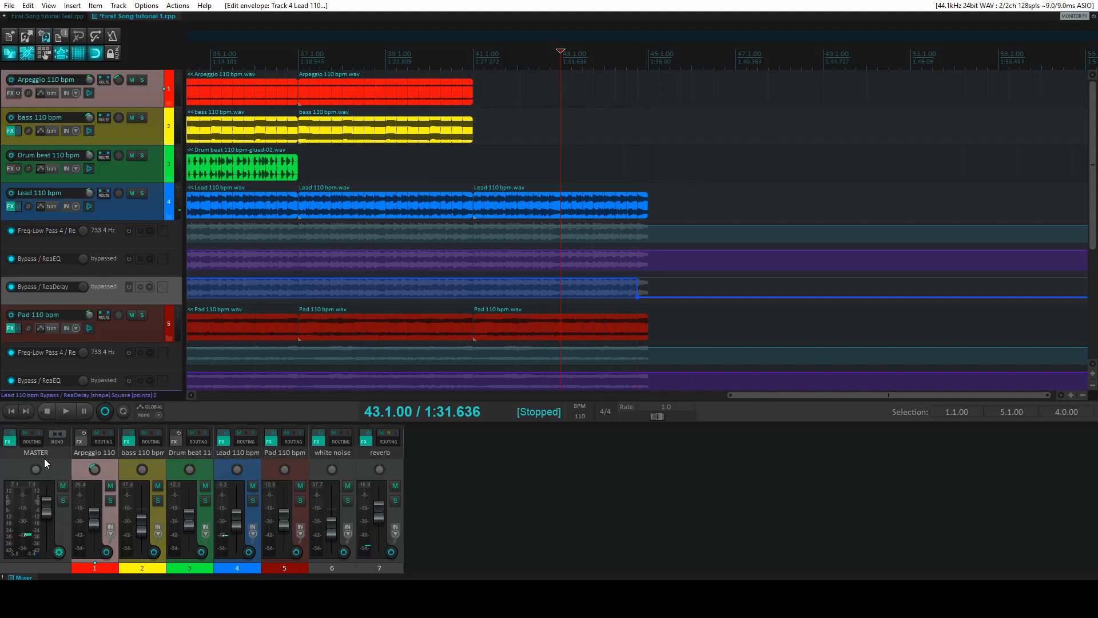
left_click(66, 409)
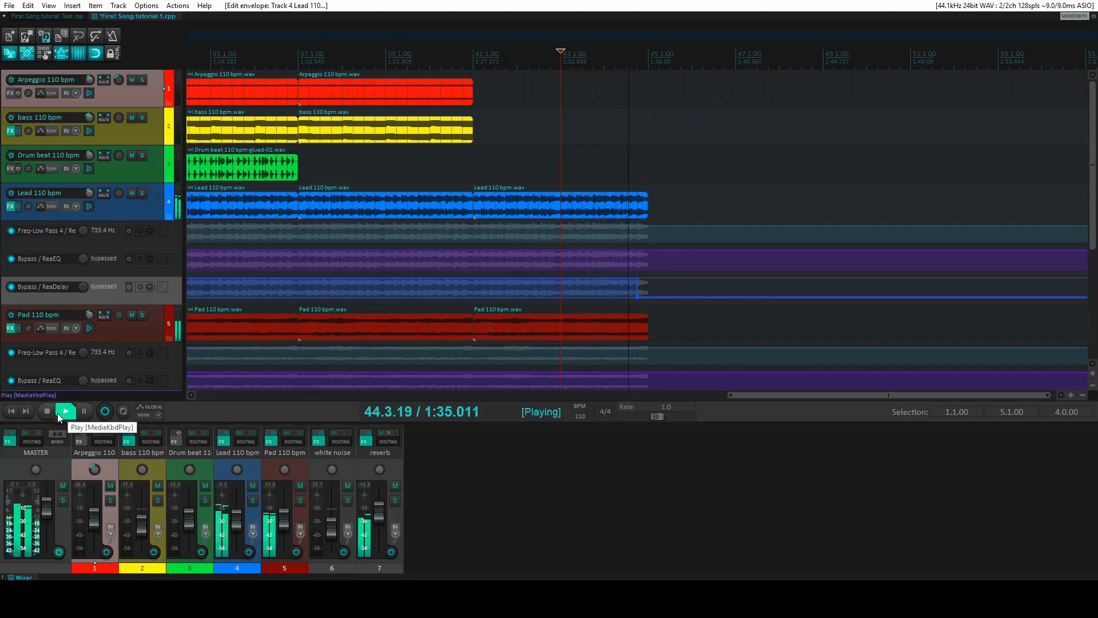
key("space")
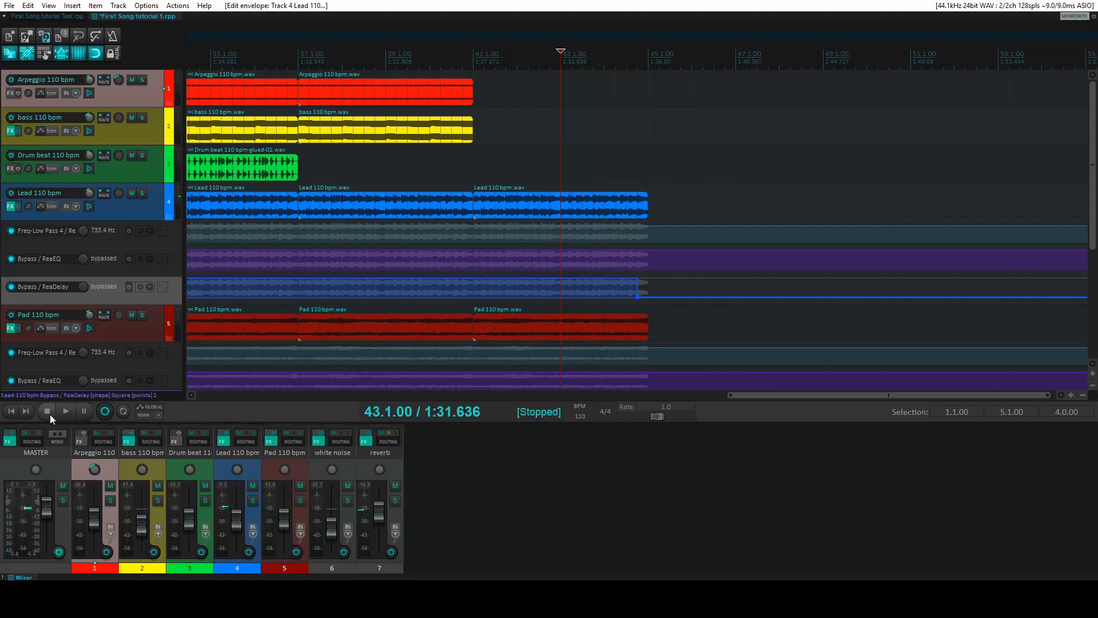
Look over the whole arrangement from the song's start to its end, including every track and automation envelope.
scroll(1093, 189, "down", 1)
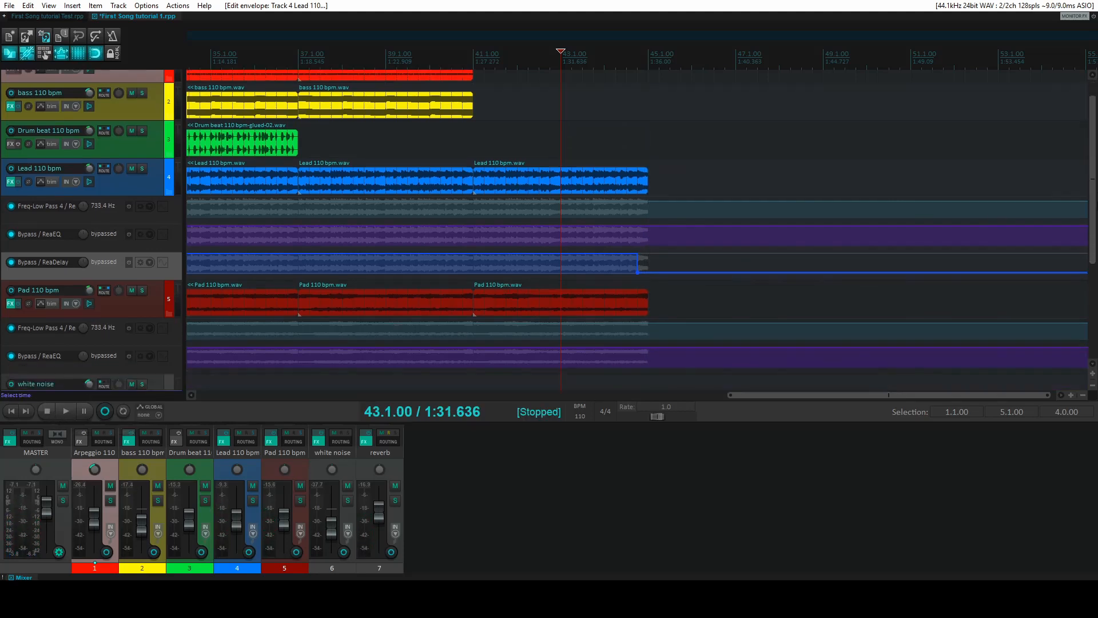
scroll(635, 229, "up", 1)
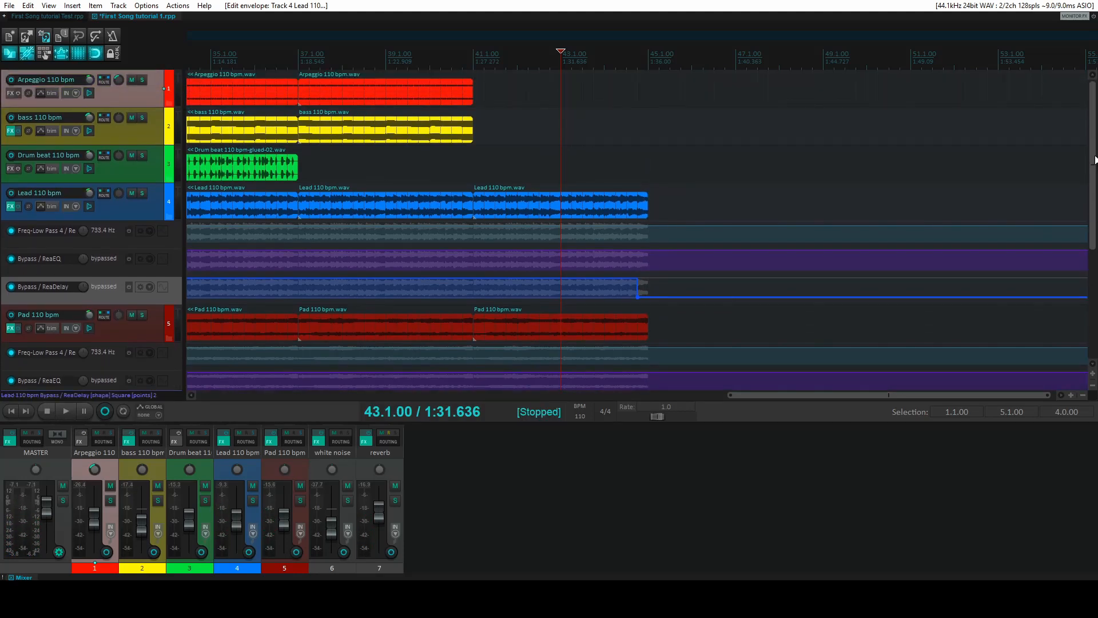
mouse_move(1093, 166)
left_mouse_down()
mouse_move(1093, 266)
mouse_move(1094, 166)
left_mouse_up()
left_click_drag(745, 397, 205, 410)
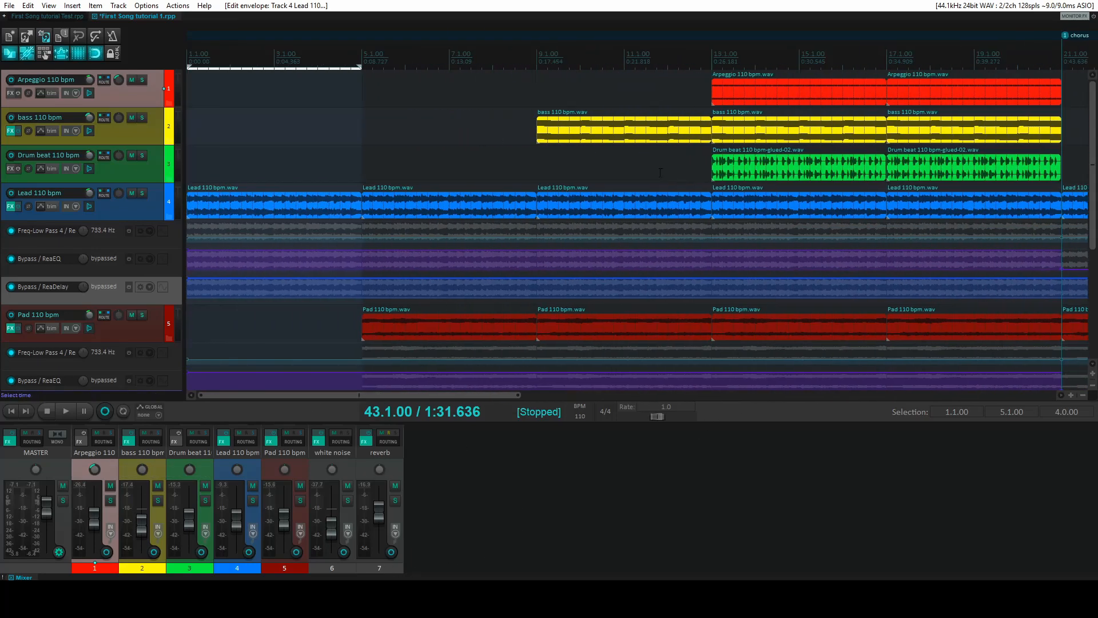
scroll(661, 181, "down", 4)
scroll(1054, 196, "down", 4)
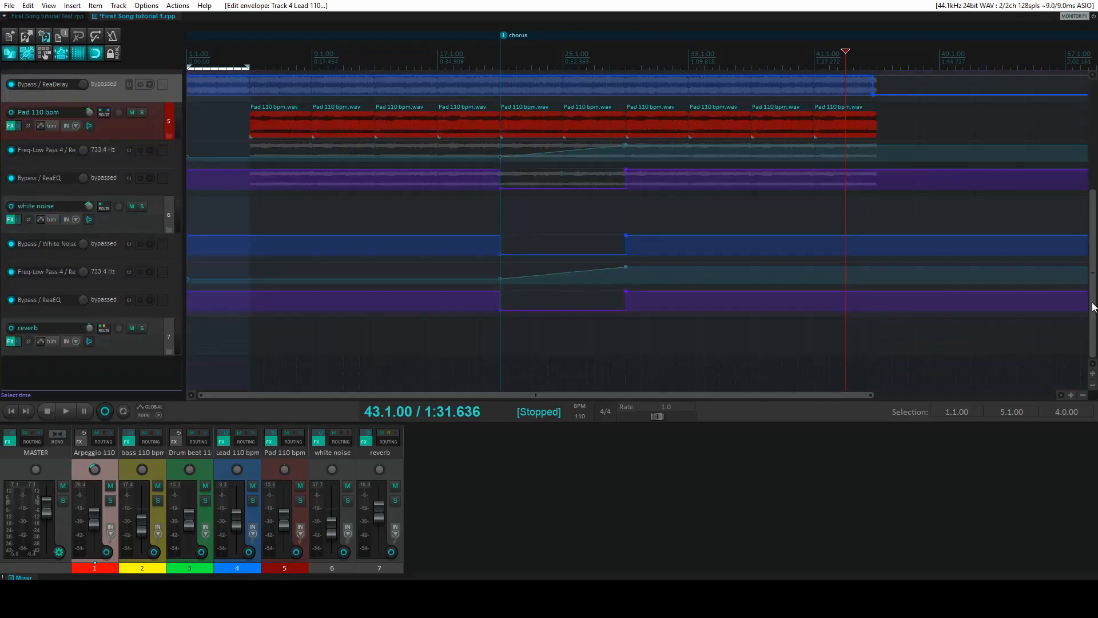
scroll(1054, 195, "up", 4)
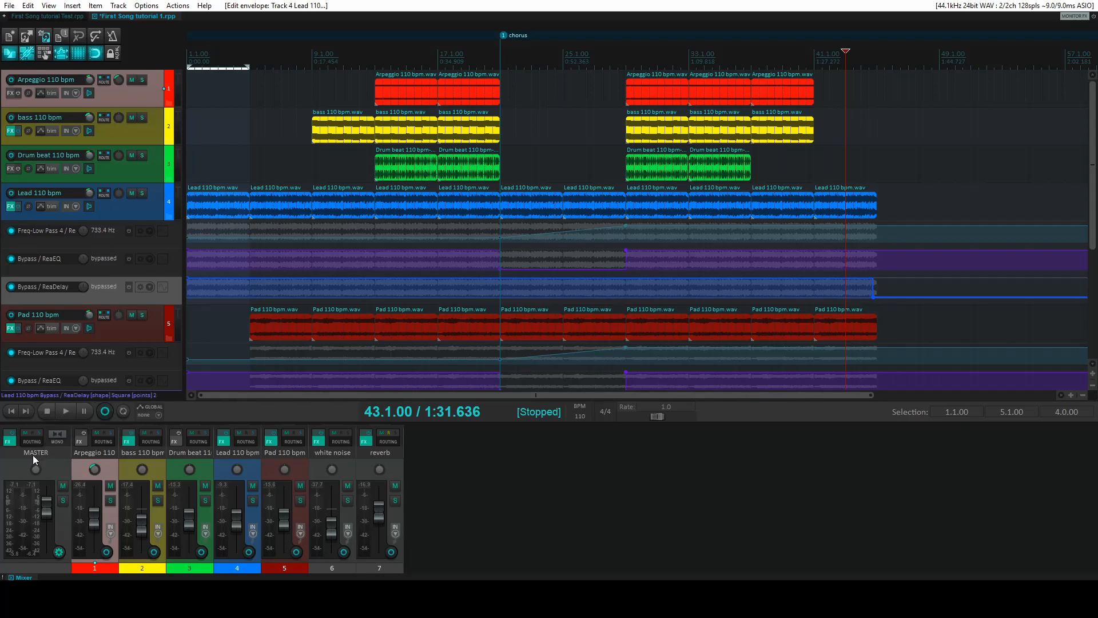
Play the song from measure 14 and raise the master volume to test for clipping, stopping playback.
left_click(65, 414)
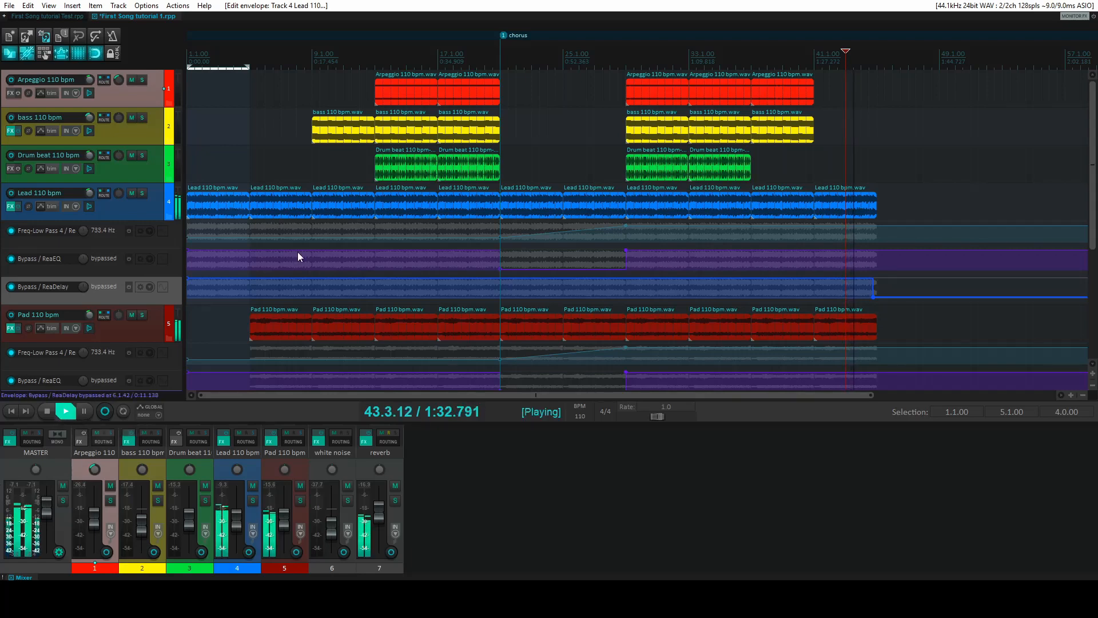
left_click(391, 57)
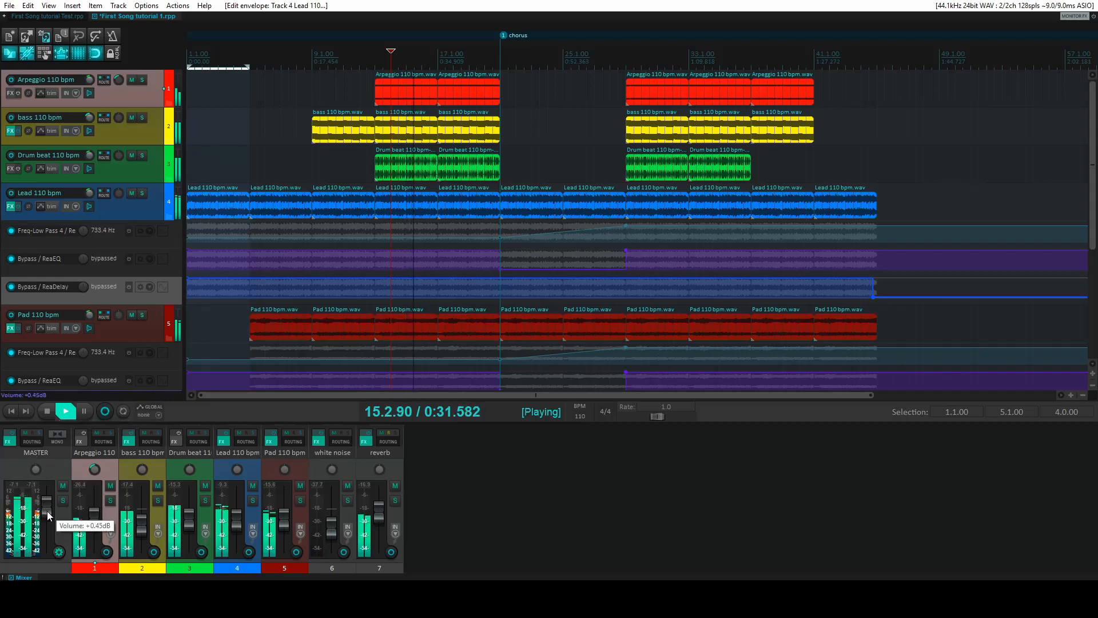
left_click_drag(47, 510, 48, 502)
key("space")
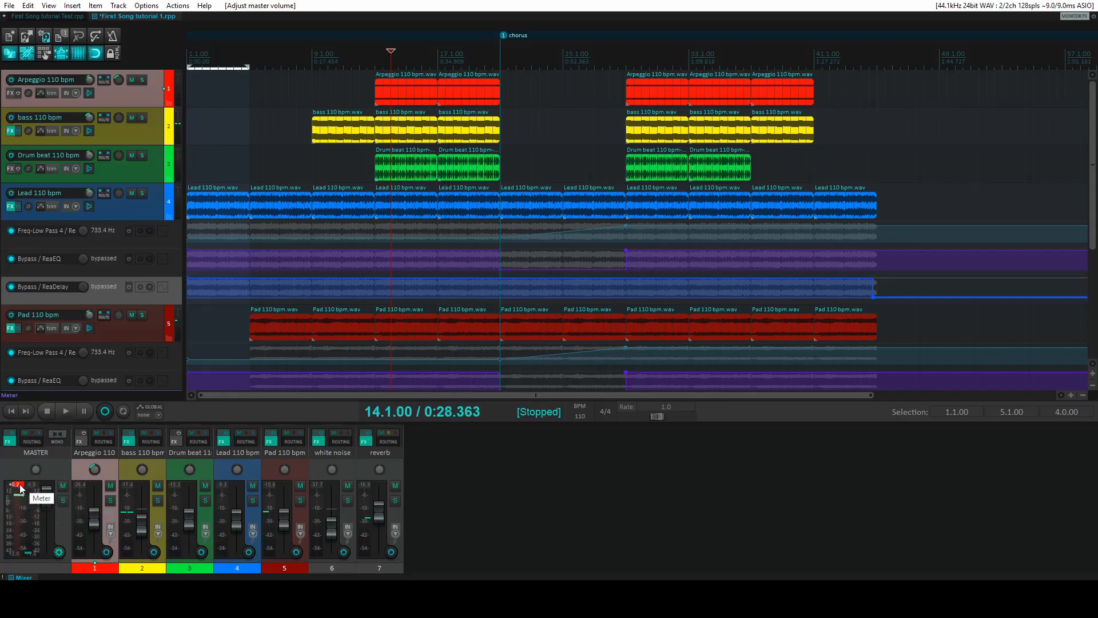
Reset the master volume to its default level and clear the master meter's clip indicator.
mouse_move(43, 506)
double_click(44, 503)
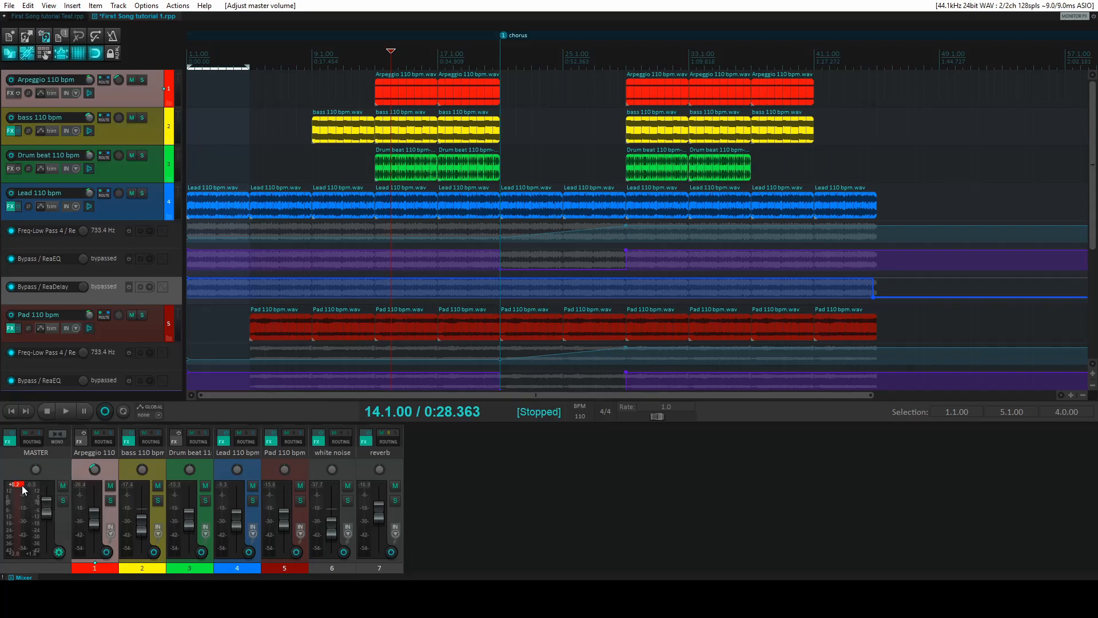
left_click(20, 488)
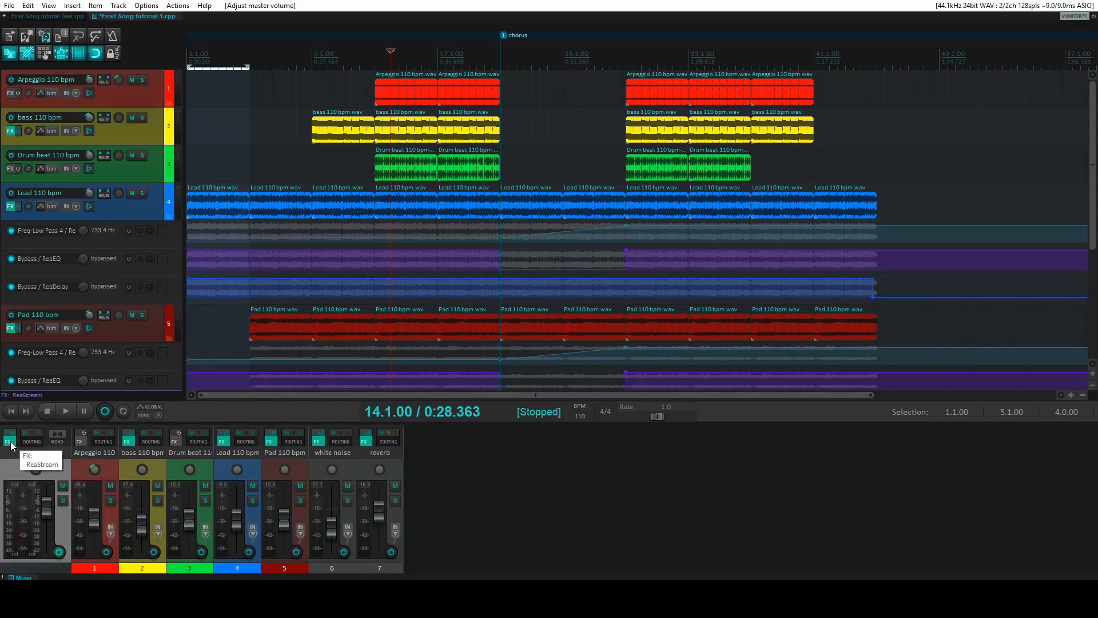
Add the JS: Event Horizon Limiter/Clipper to the master track's effects chain, below ReaStream.
left_click(9, 442)
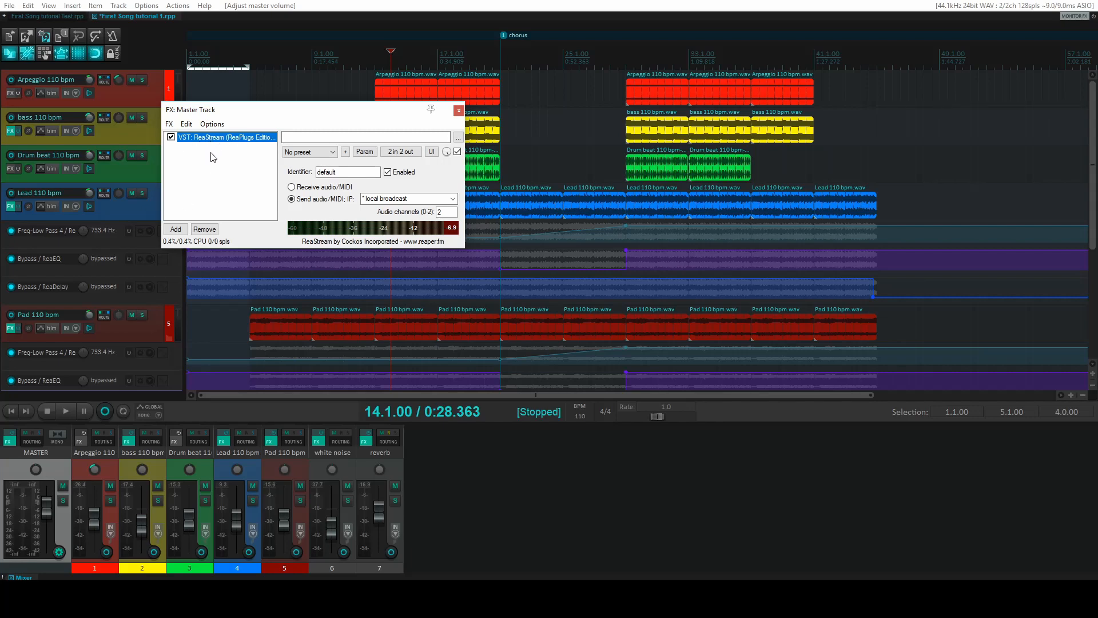
left_click_drag(282, 114, 373, 129)
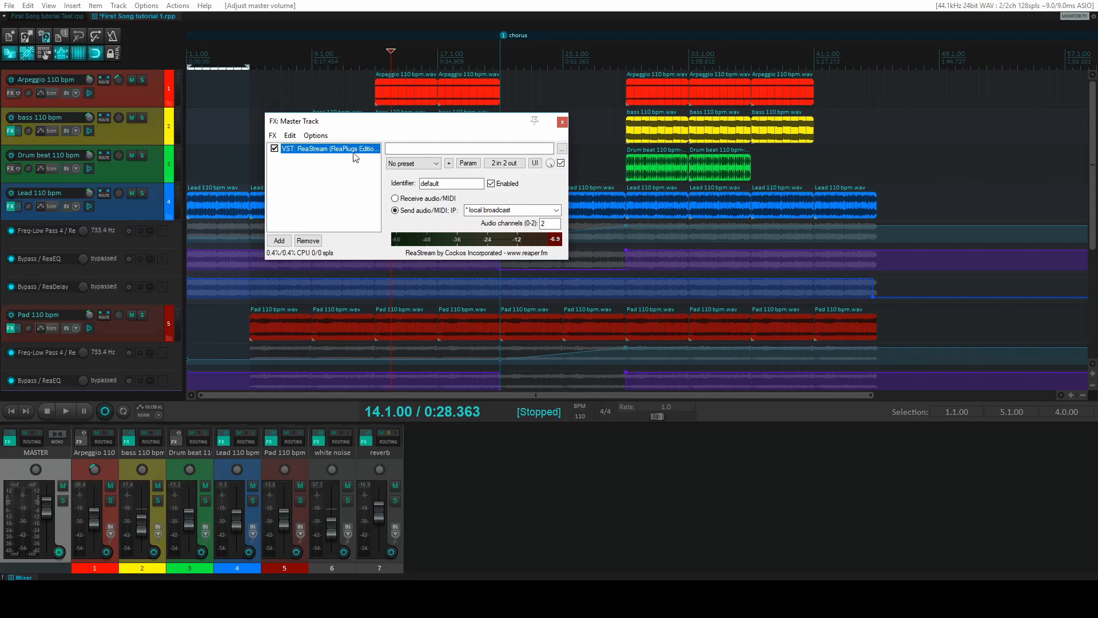
left_click(280, 241)
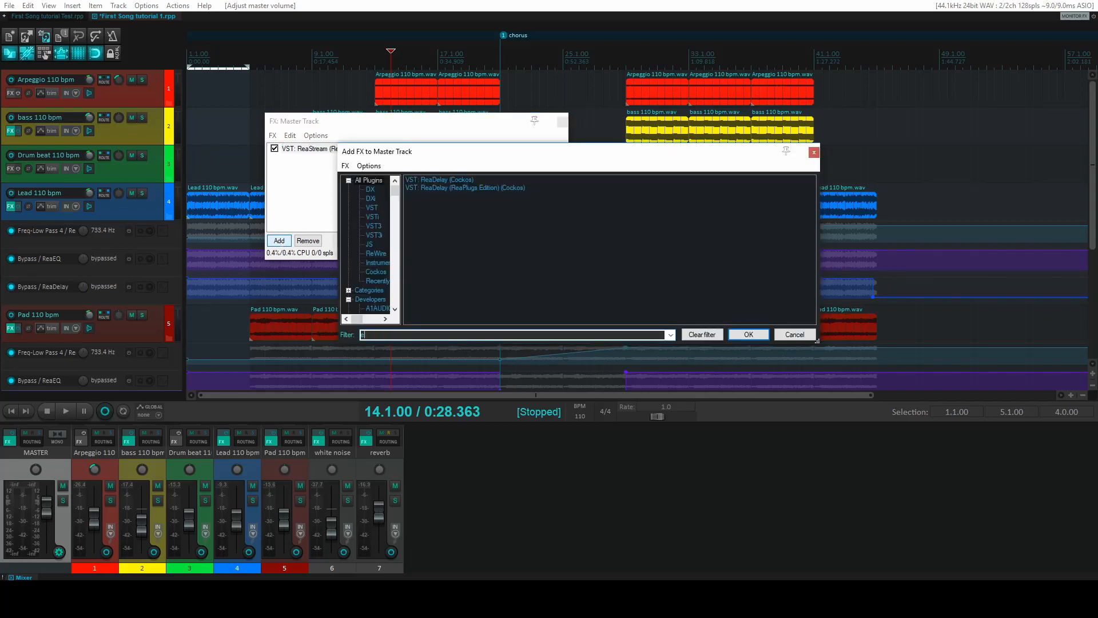
type("event")
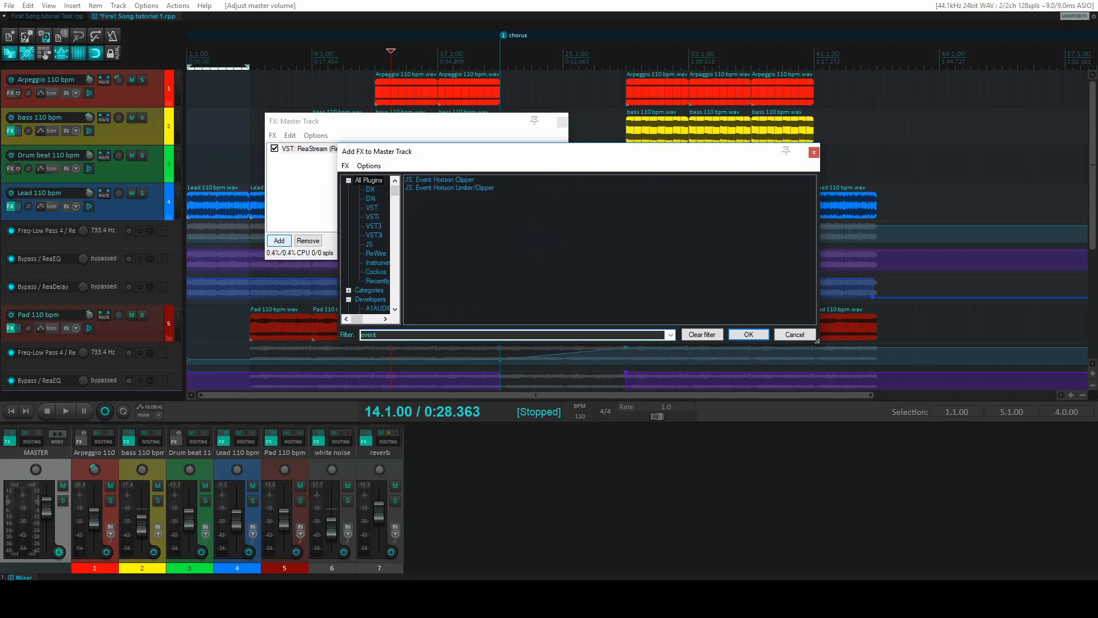
left_click(443, 189)
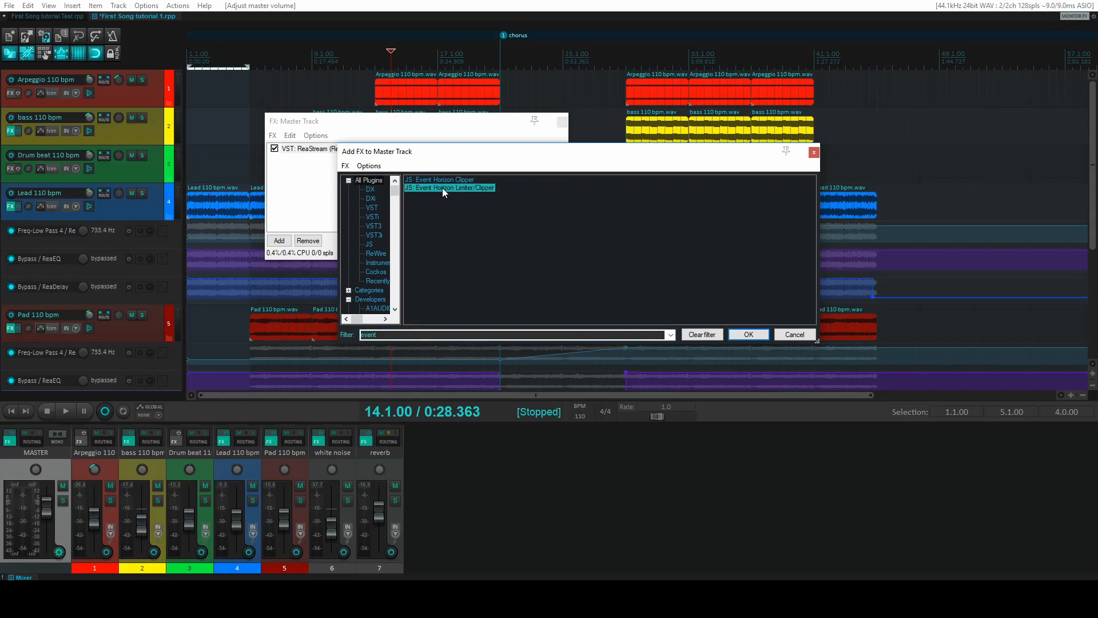
left_click(749, 334)
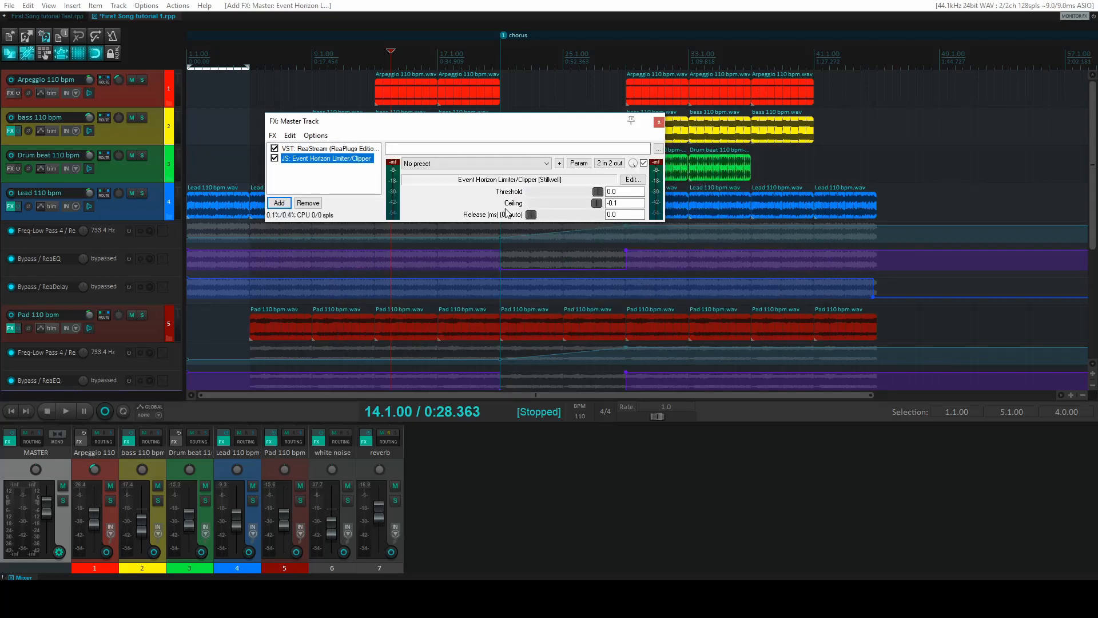
Set the limiter's Ceiling to -1.1 and lower its Threshold to about -6.7 while playing from measure 14.
left_click_drag(591, 205, 595, 206)
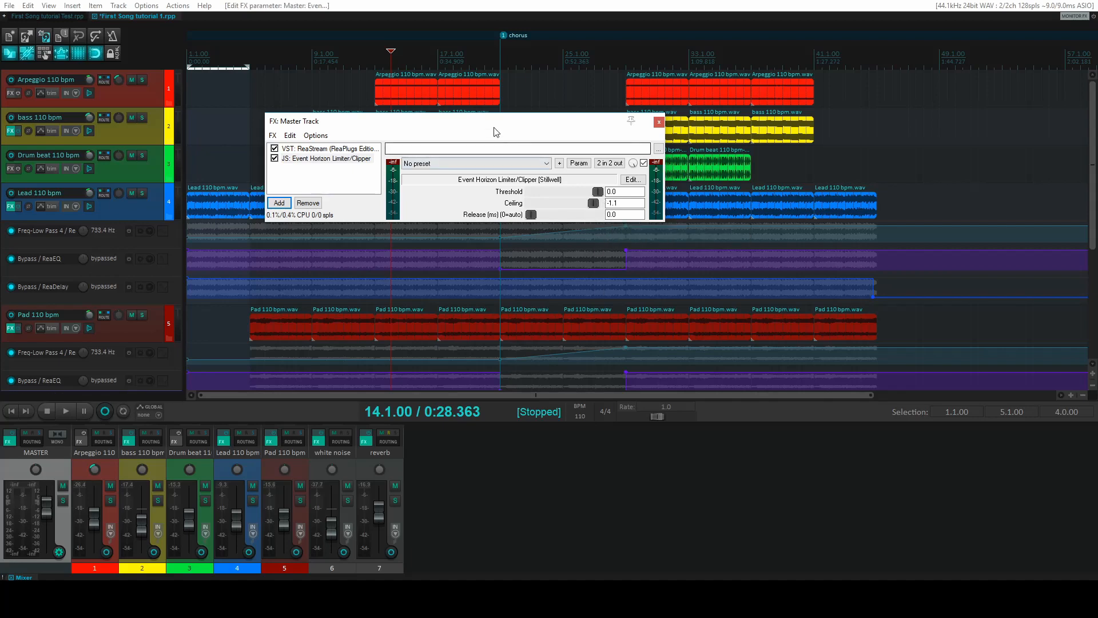
left_click_drag(493, 127, 560, 132)
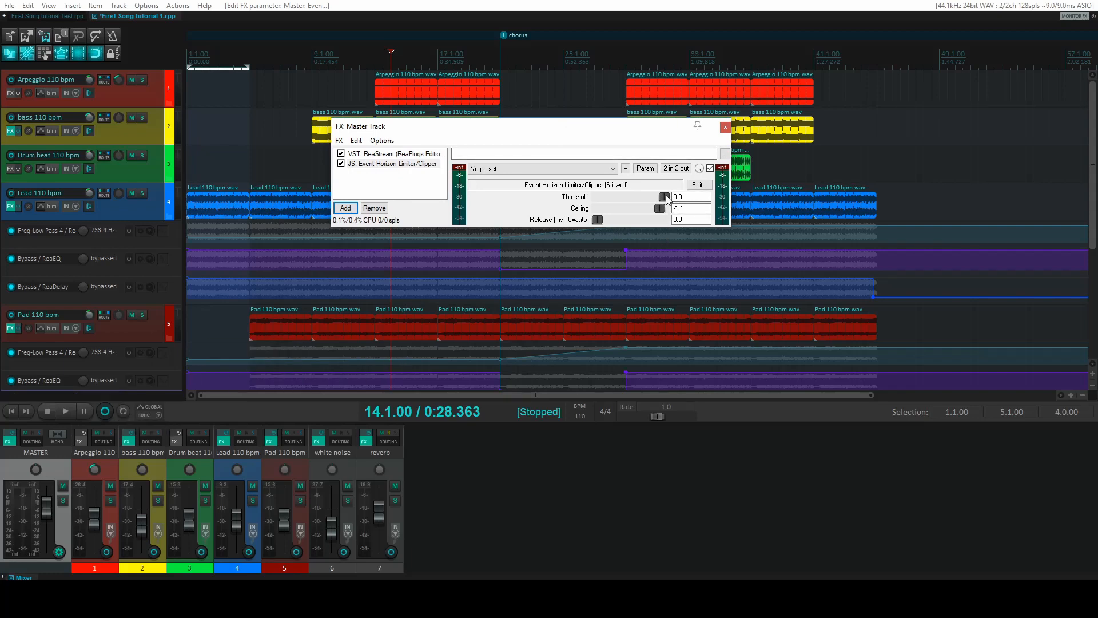
left_click(64, 413)
scroll(664, 197, "down", 2)
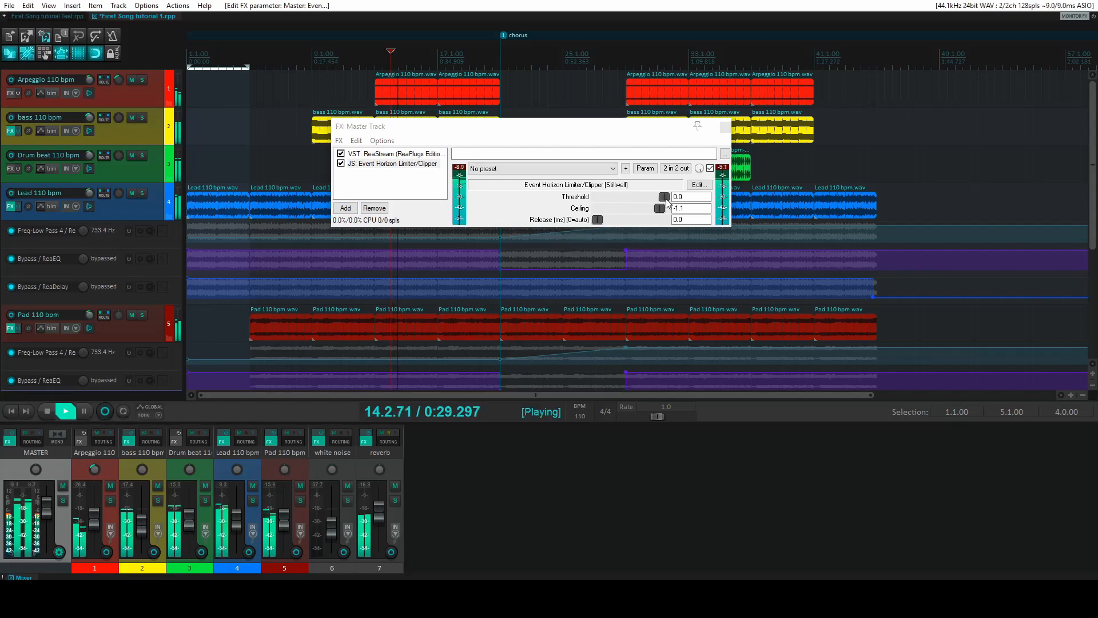
left_click_drag(664, 197, 652, 197)
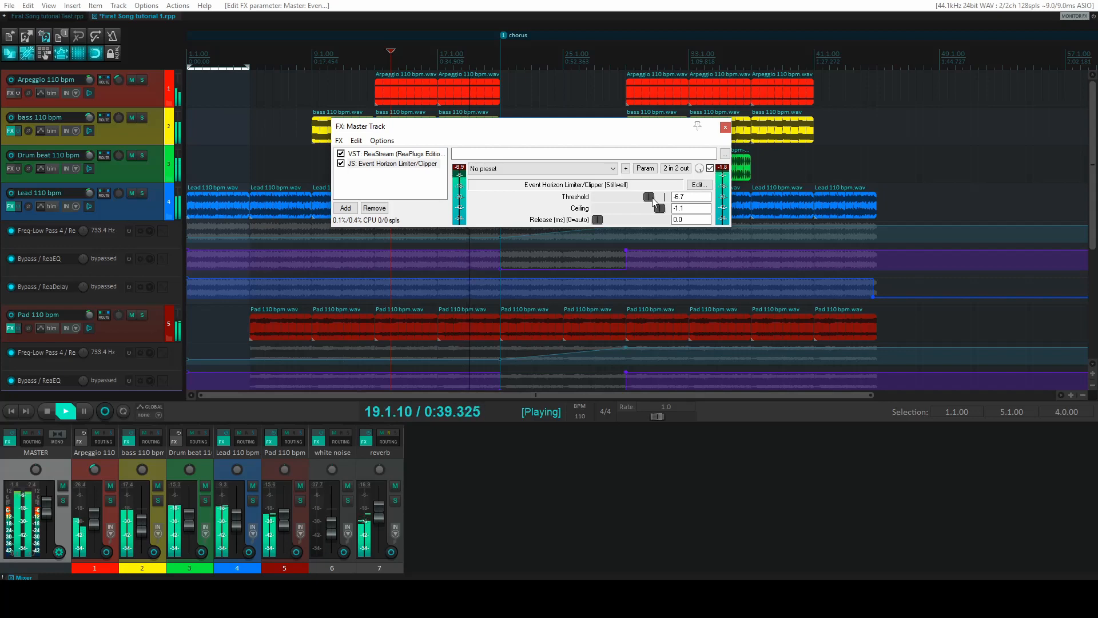
left_click(49, 412)
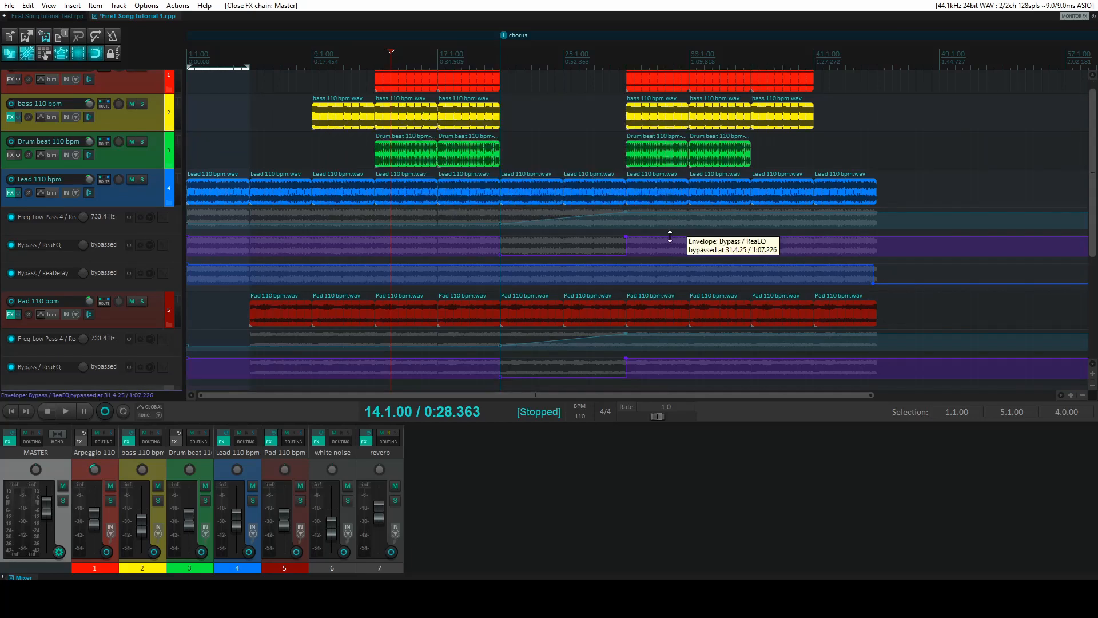
Play the finished mix through from the start of the project.
scroll(519, 338, "down", 5)
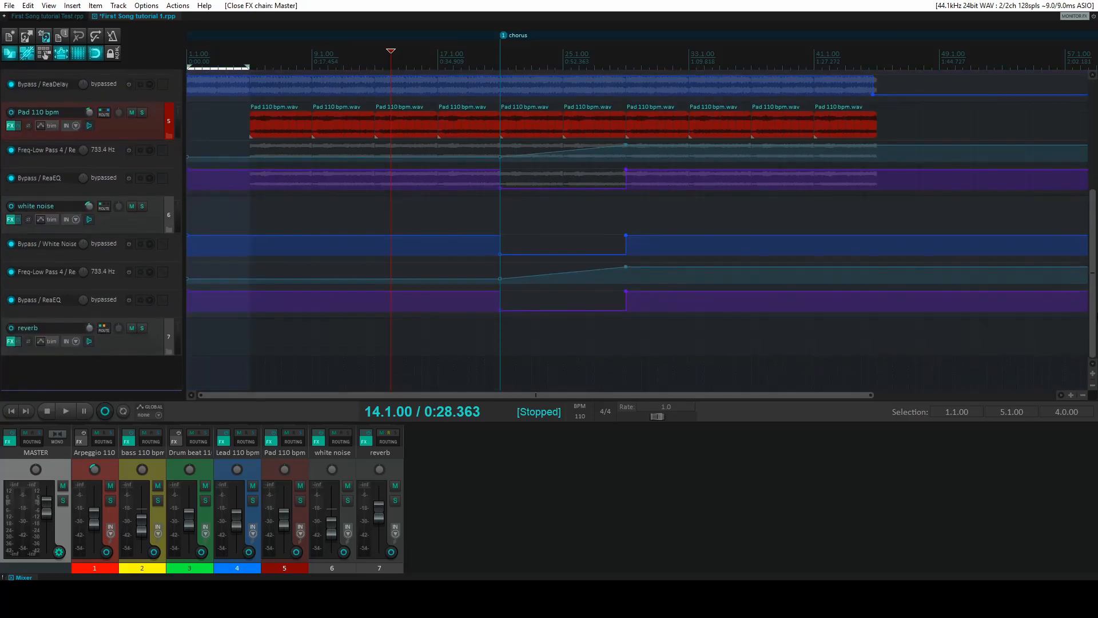
scroll(518, 339, "up", 4)
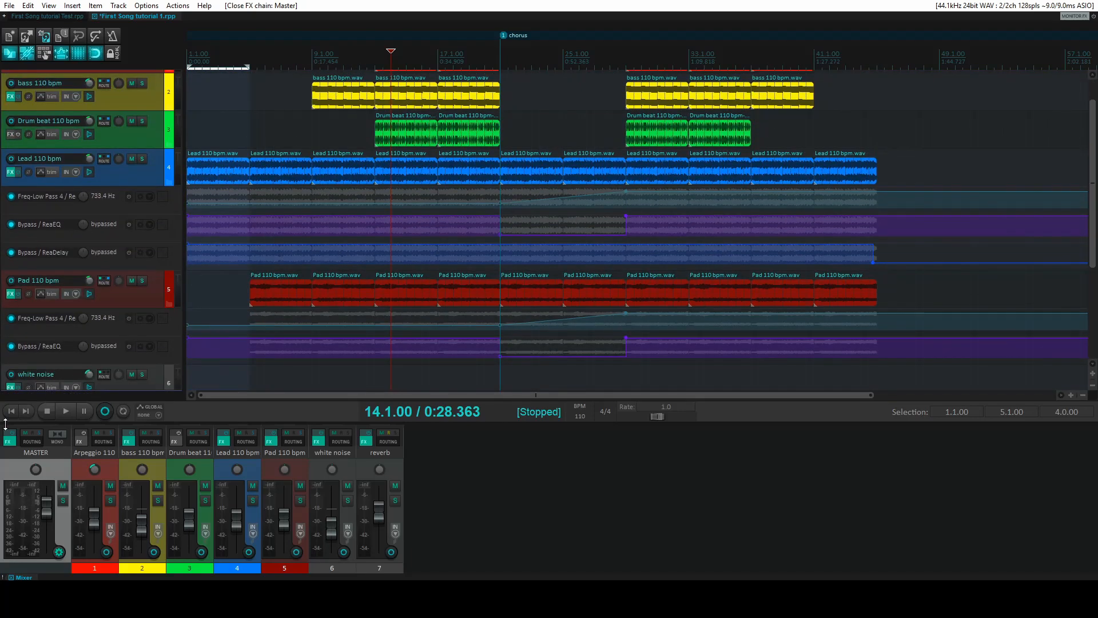
left_click(10, 415)
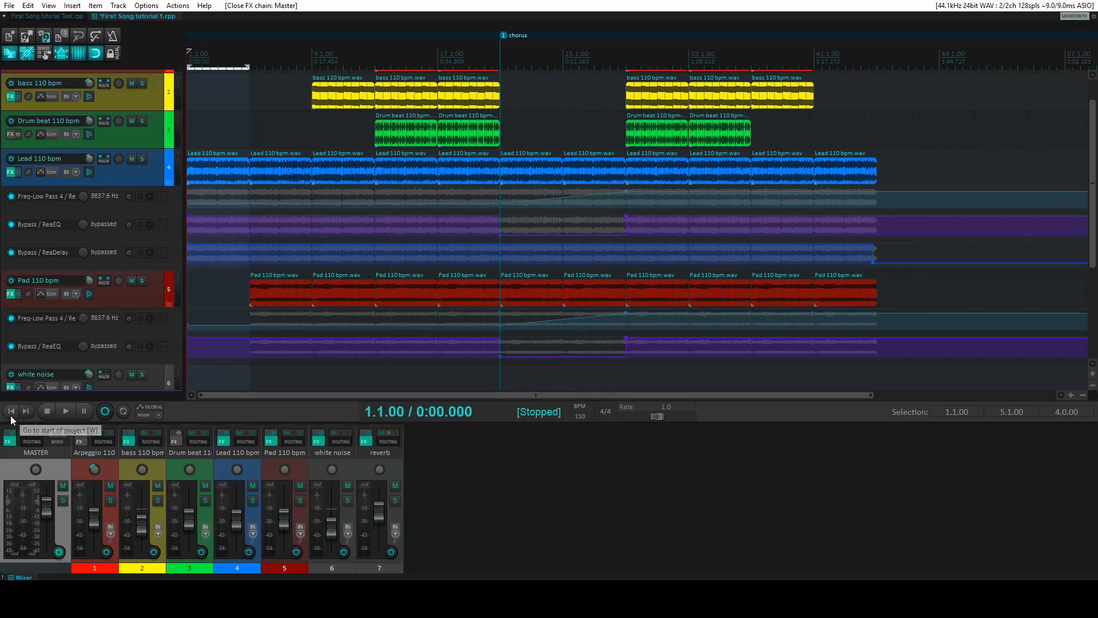
left_click(59, 418)
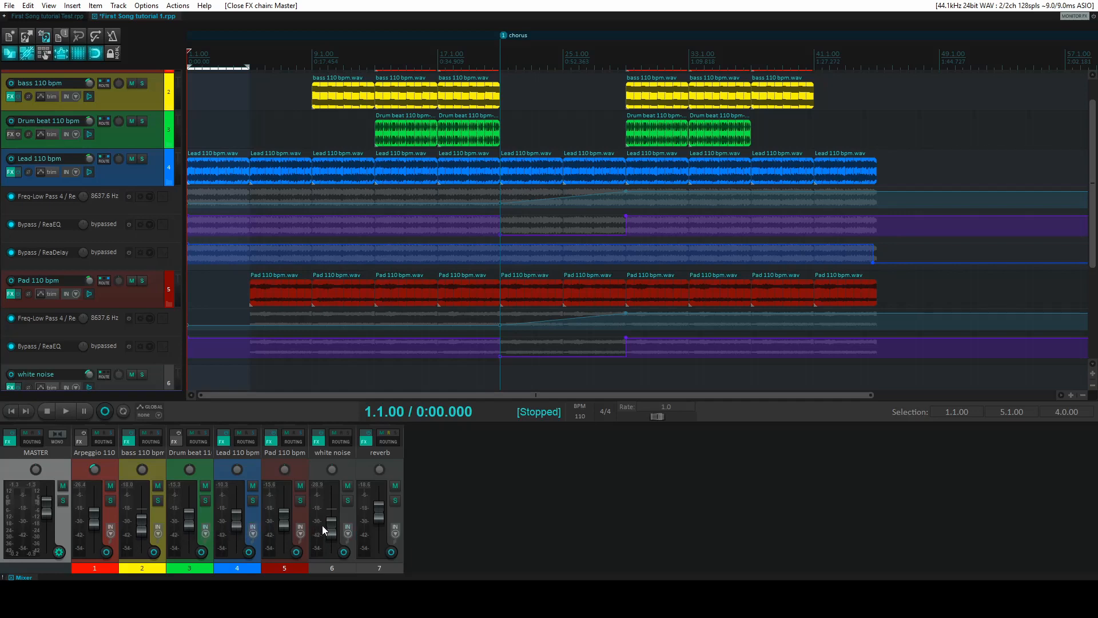
mouse_move(326, 525)
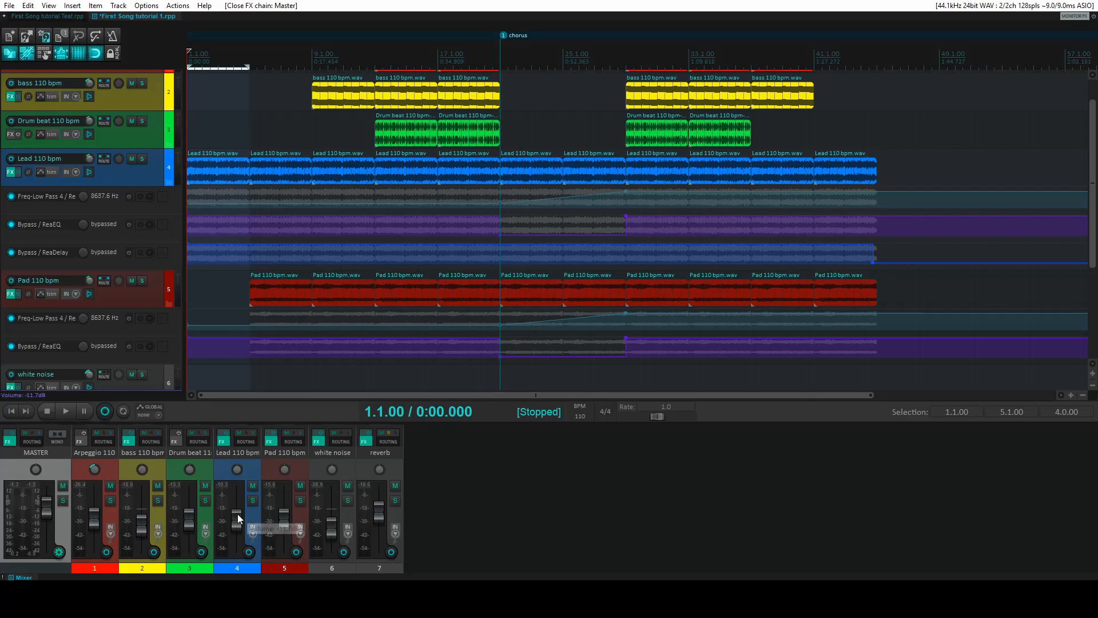
Open the render settings for the master mix of the entire project, keeping the file name First Song.
left_click(10, 6)
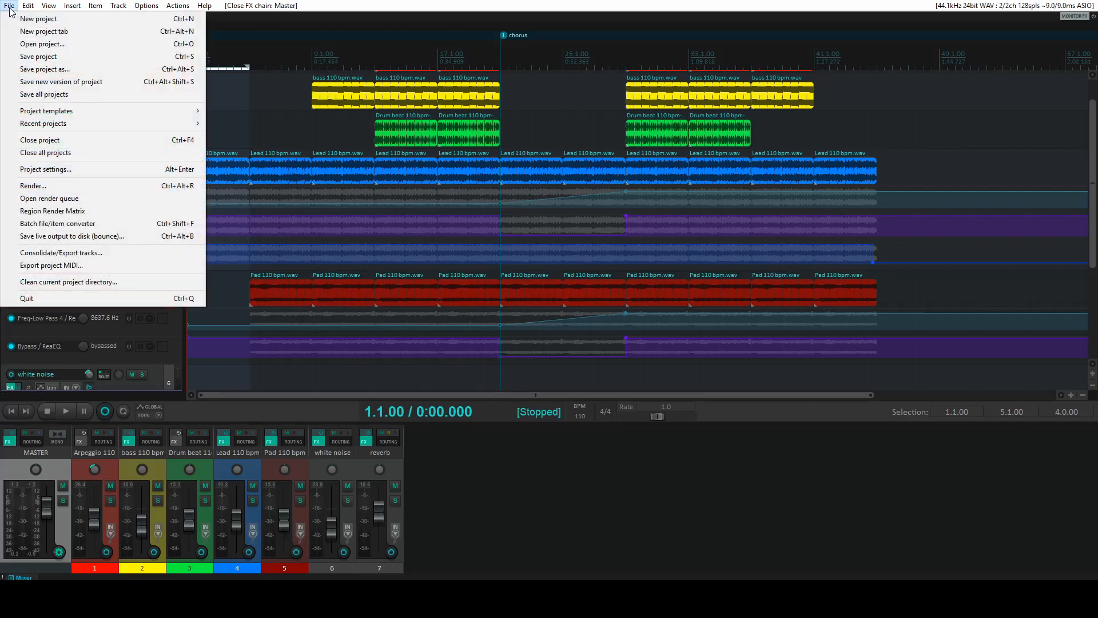
left_click(34, 187)
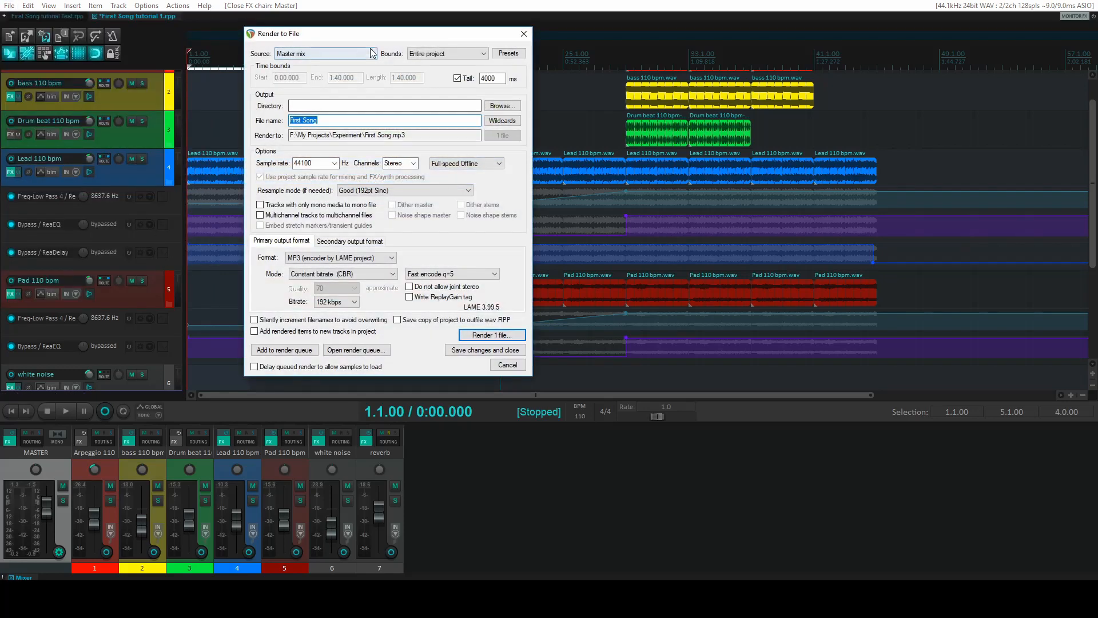
left_click_drag(366, 34, 315, 66)
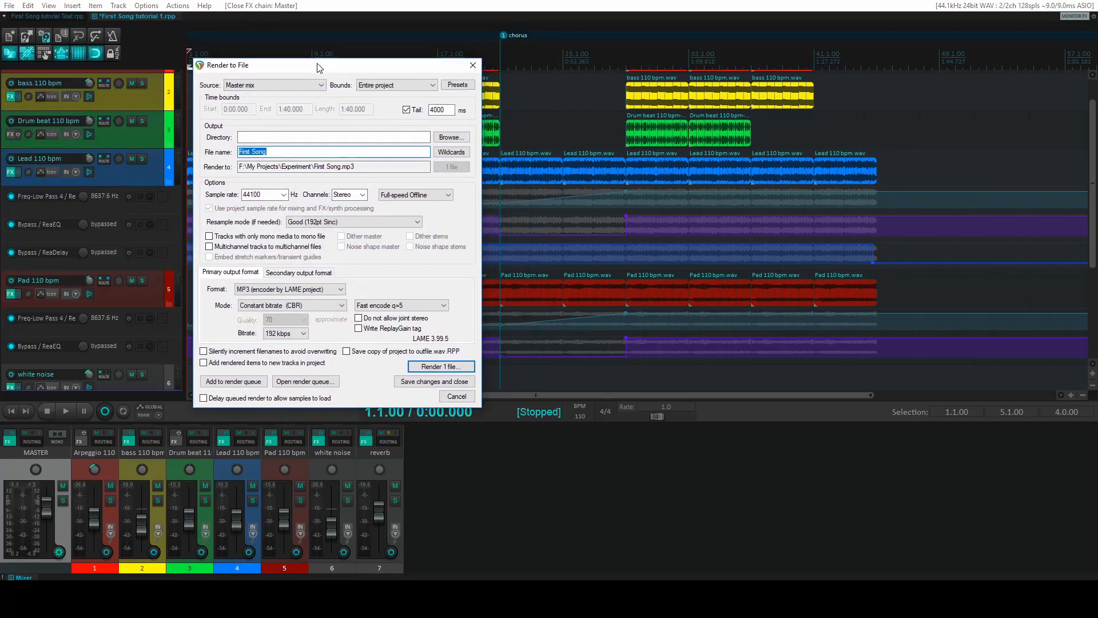
left_click(269, 152)
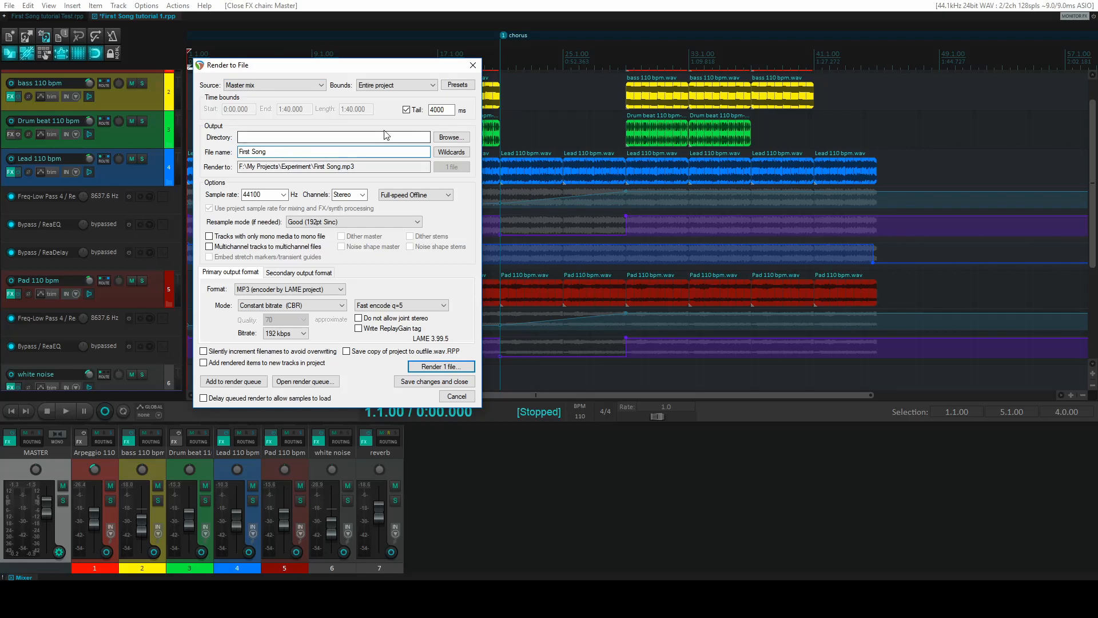
Try the render without a tail and with a 1000 ms tail, and return it to 4000 ms.
left_click(407, 110)
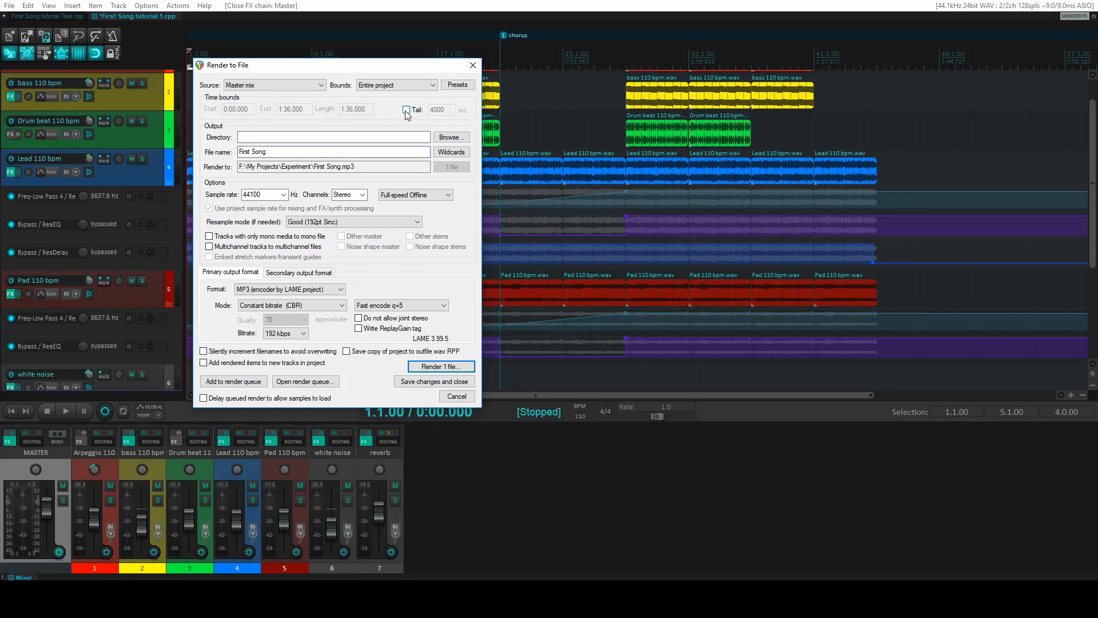
left_click(407, 110)
left_click(443, 110)
left_click_drag(443, 111, 424, 115)
type("4000")
key("BackSpace")
key("BackSpace")
key("BackSpace")
key("BackSpace")
type("1000")
key("BackSpace")
key("BackSpace")
key("BackSpace")
key("BackSpace")
type("4000")
Look through the output directory choices and try WAV as the primary output format, returning it to MP3 (encoder by LAME project).
left_click(446, 139)
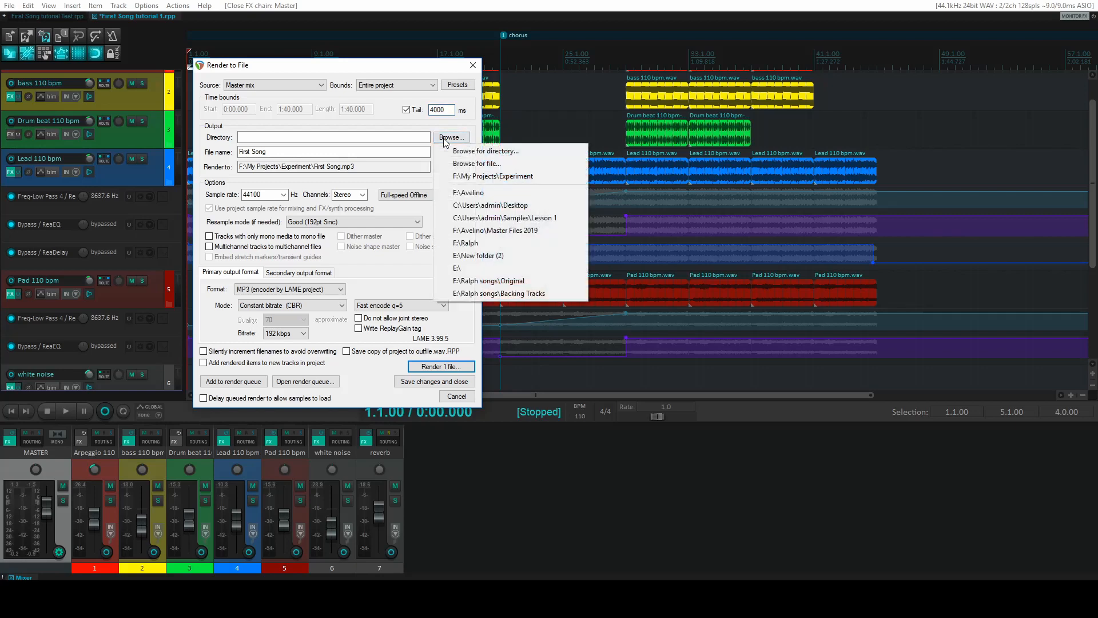
left_click(377, 140)
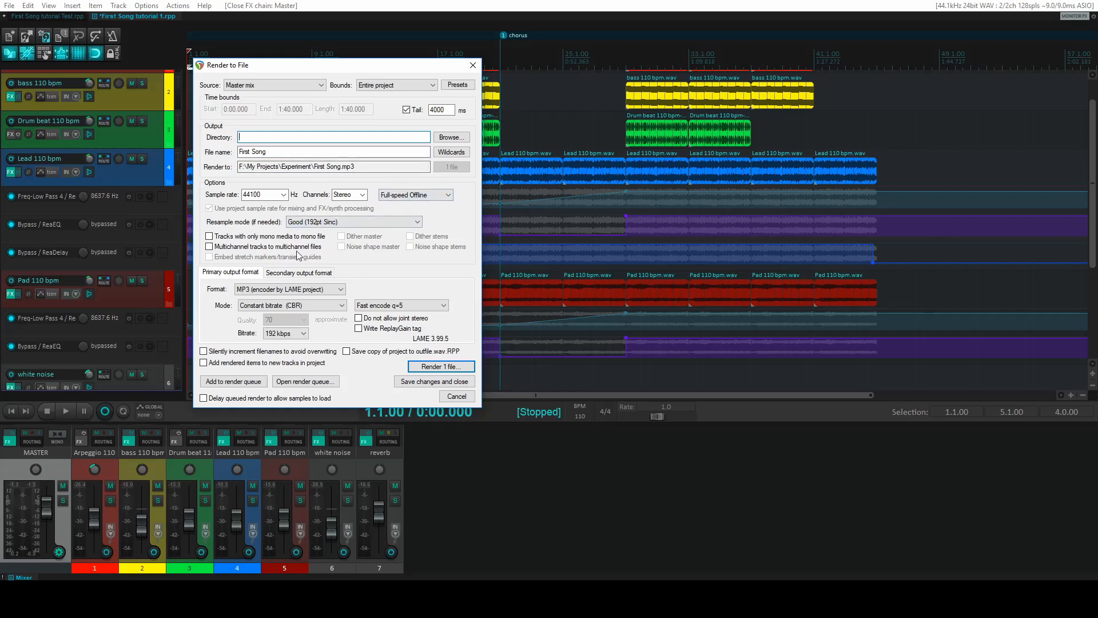
left_click(298, 290)
left_click(274, 300)
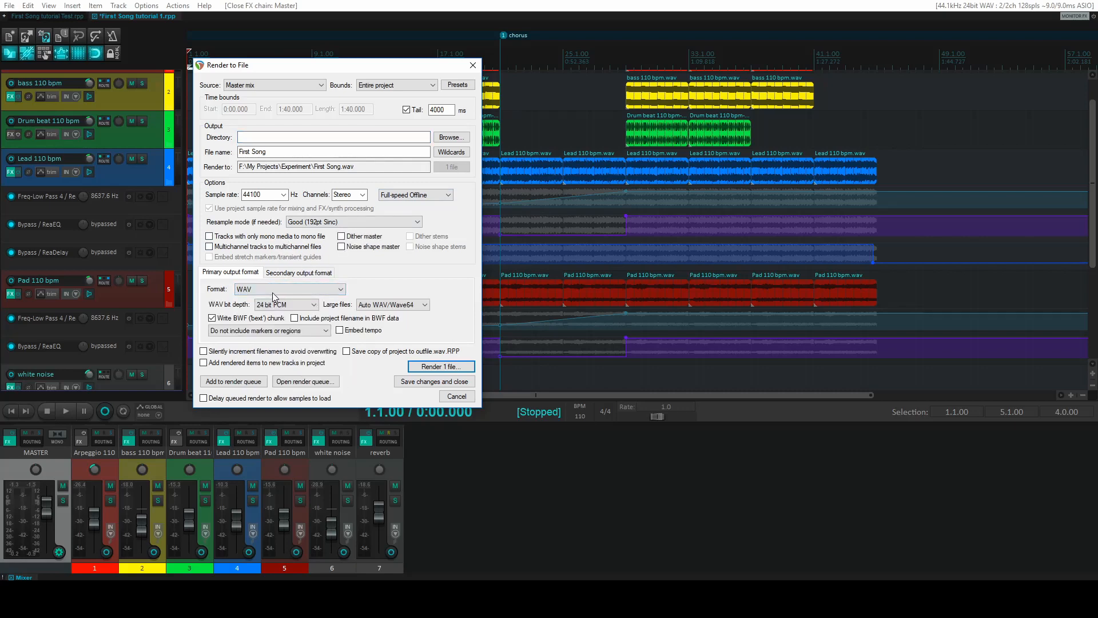
left_click(281, 290)
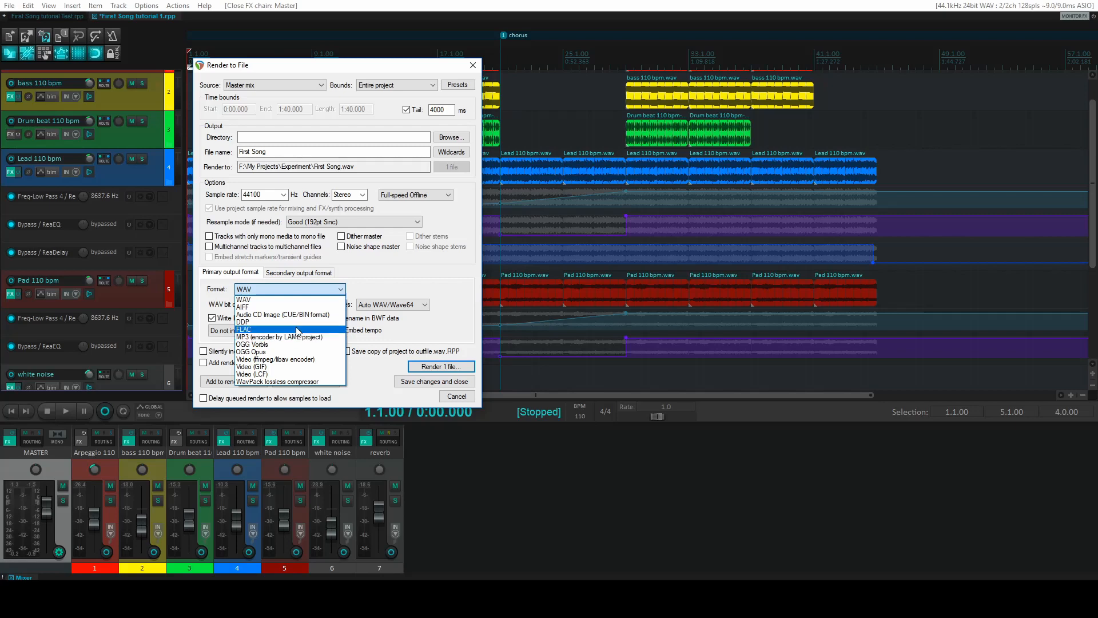
left_click(343, 293)
left_click(343, 291)
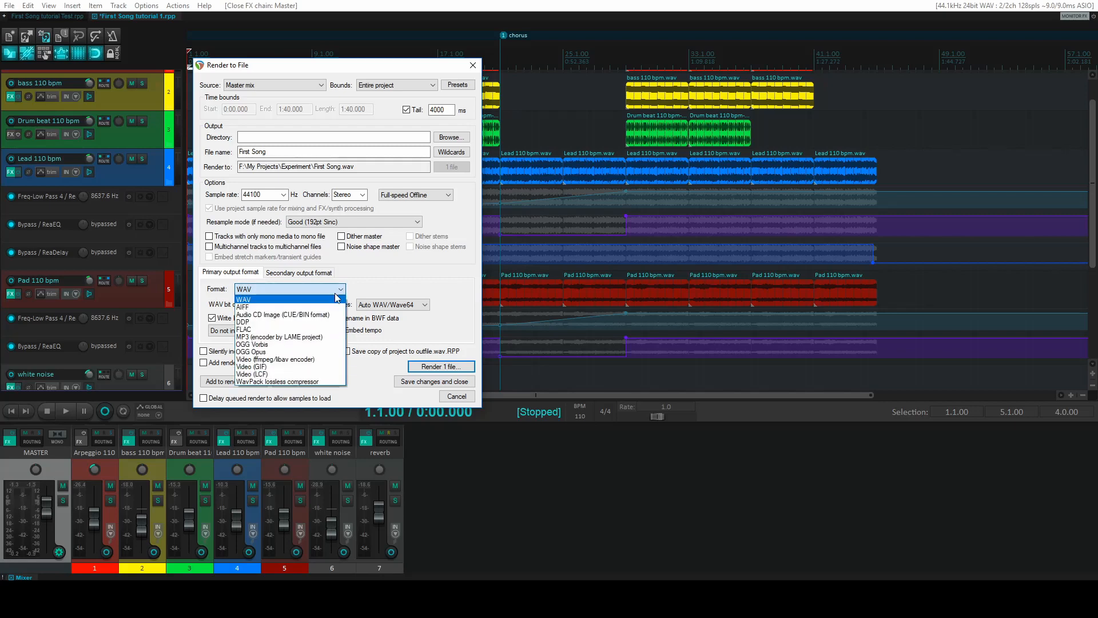
left_click(284, 338)
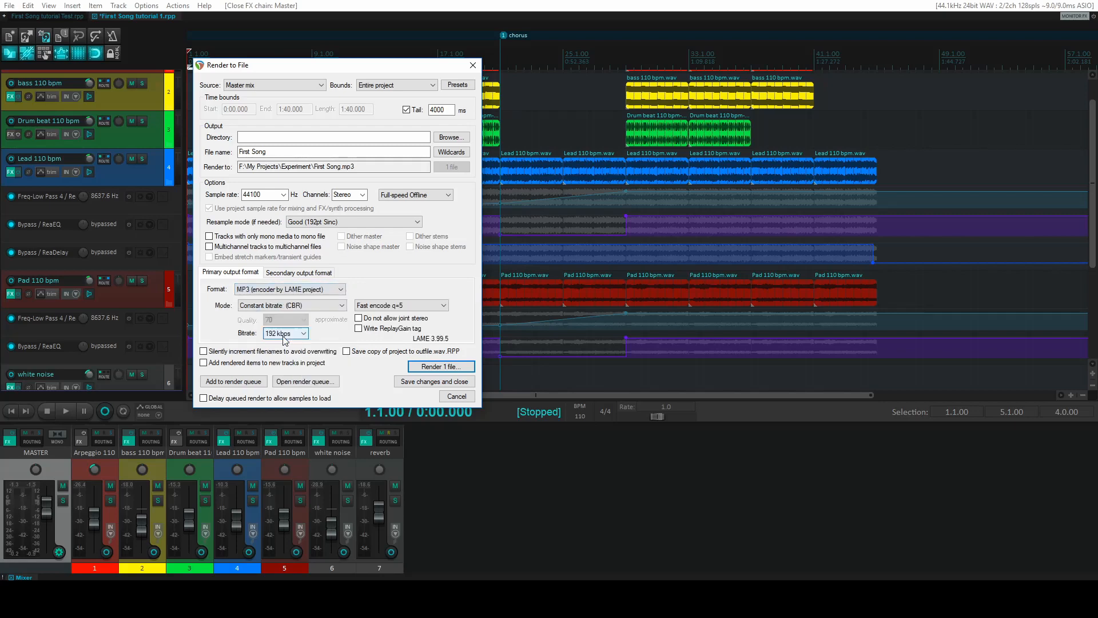
left_click(288, 291)
left_click(279, 300)
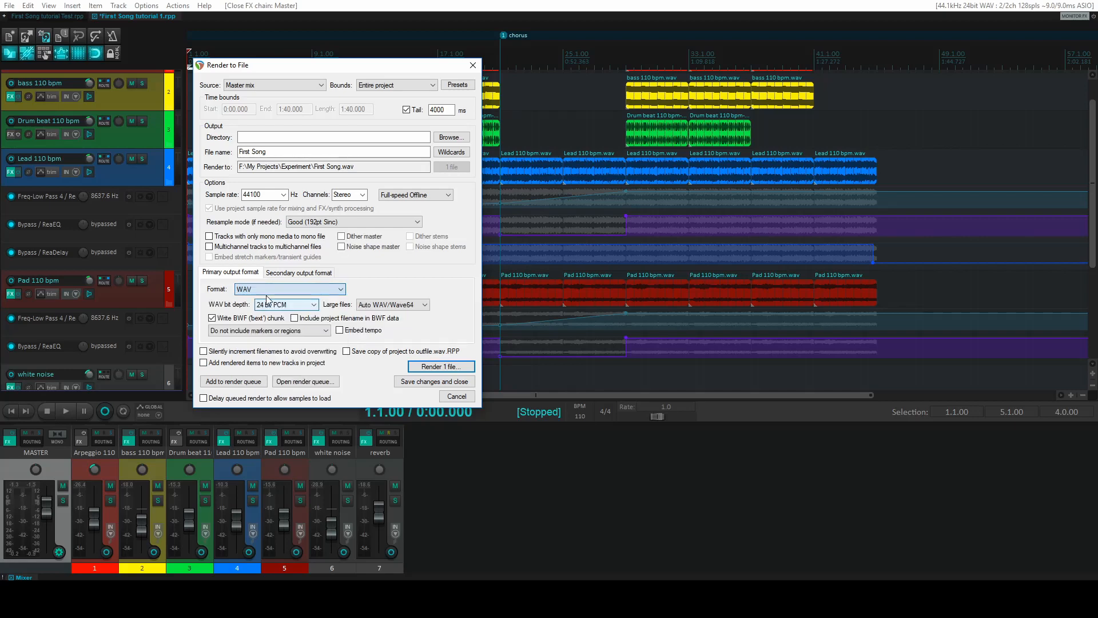
left_click(279, 289)
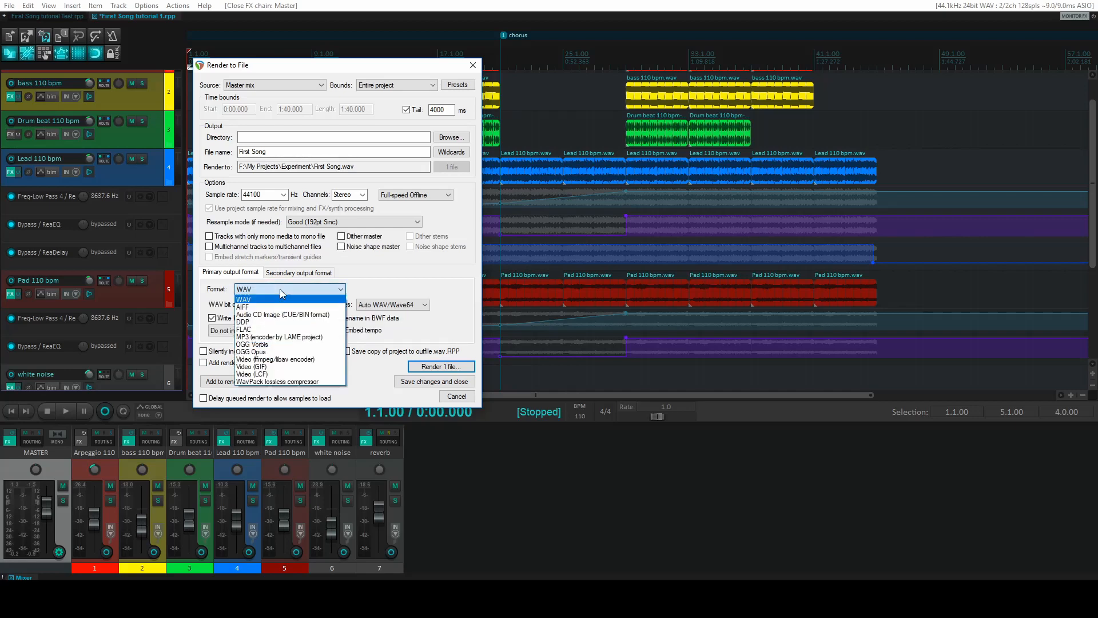
left_click(278, 338)
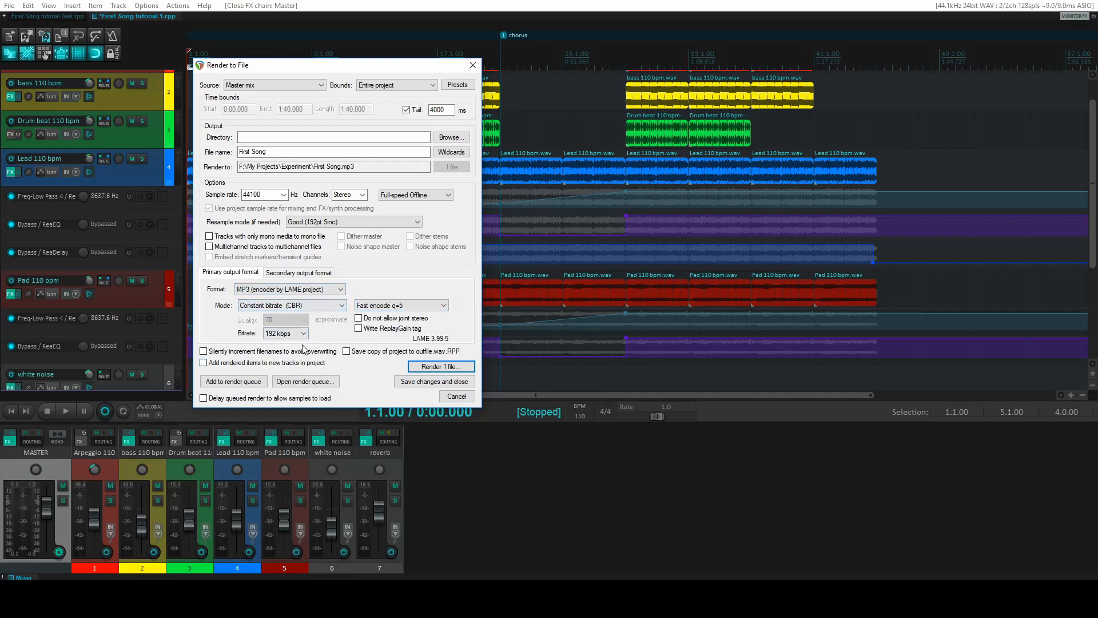
Render the project to First Song.mp3, overwriting the existing file, and close the finished render.
left_click(429, 367)
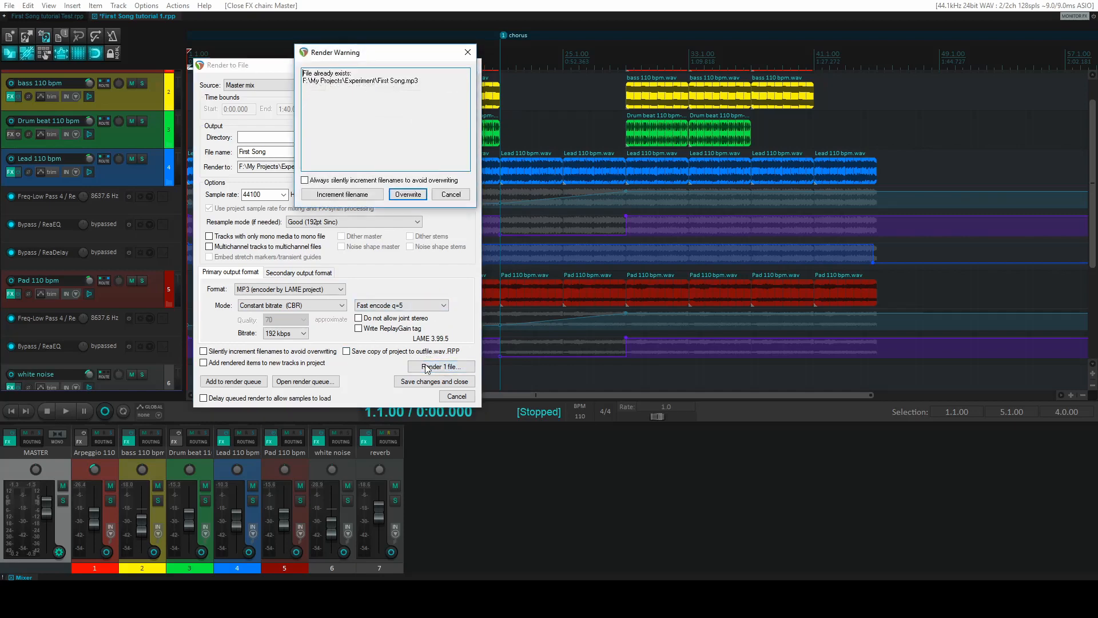
left_click(409, 196)
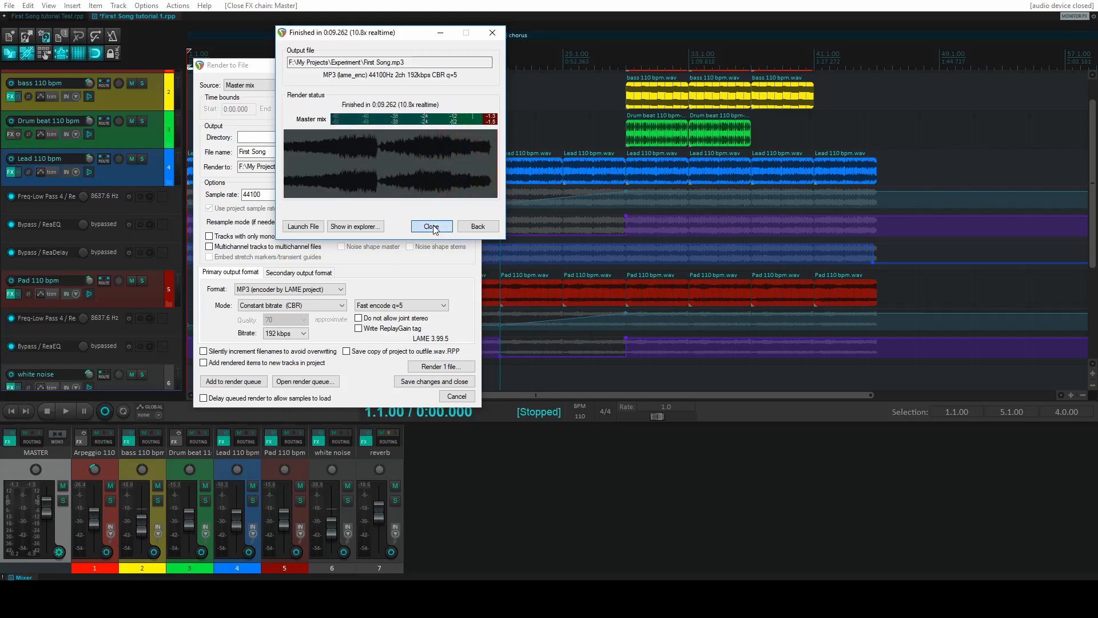
left_click(432, 226)
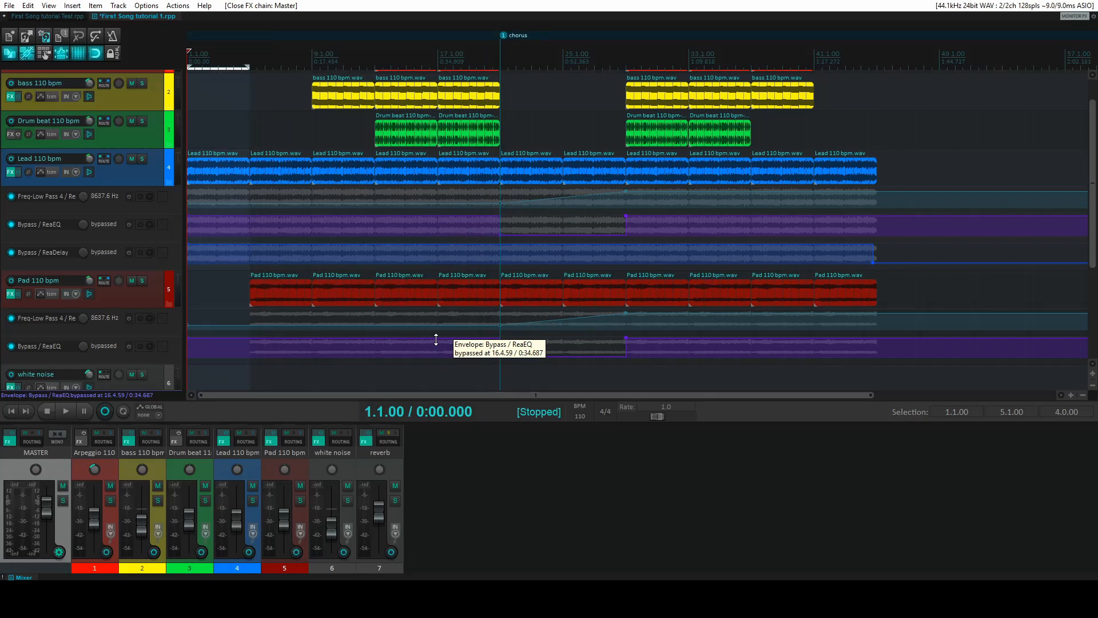